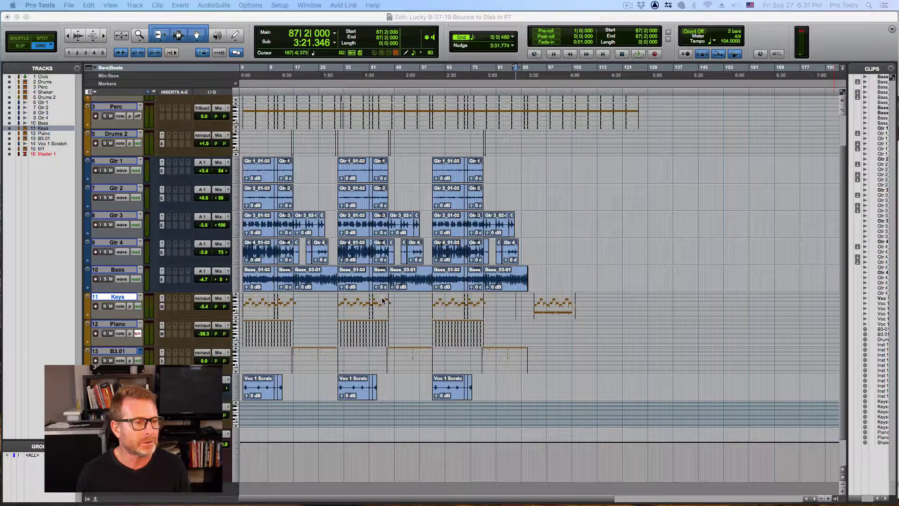
# - Play the song from a point in Gtr 1, then stop
pyautogui.click(256, 169)
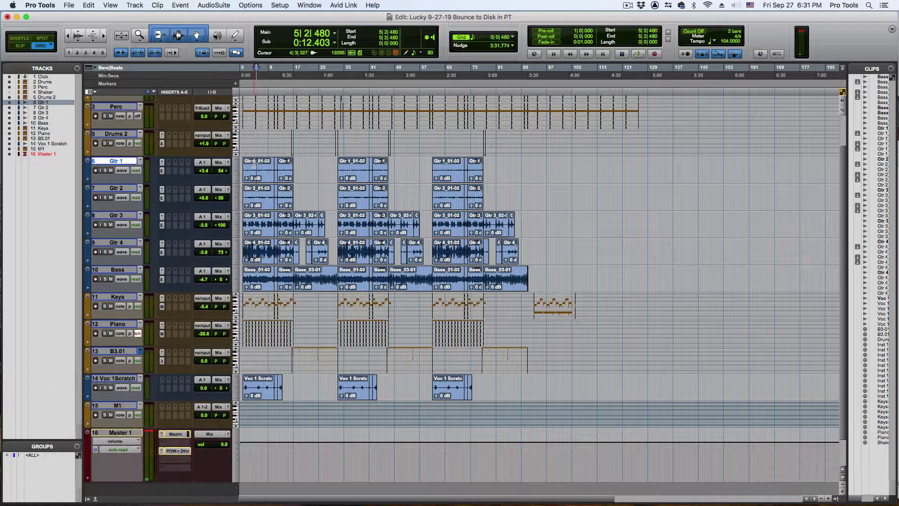
pyautogui.press('space')
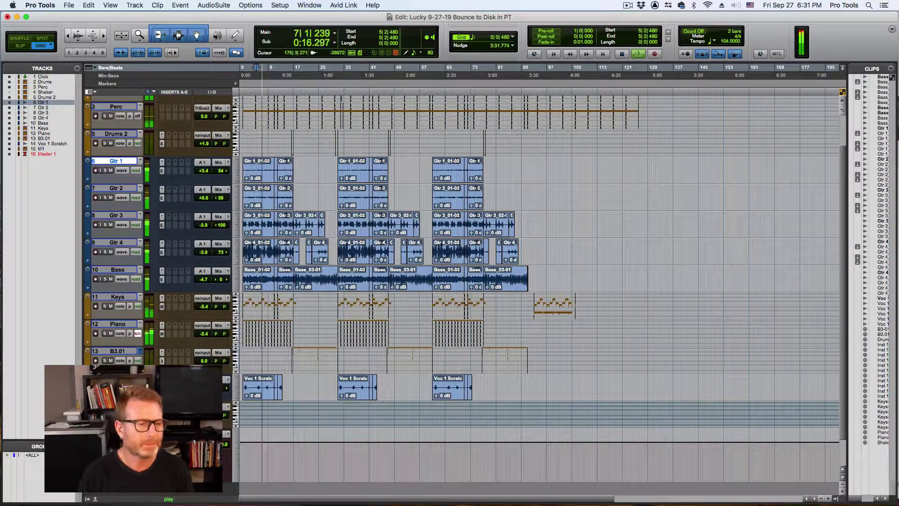
pyautogui.press('space')
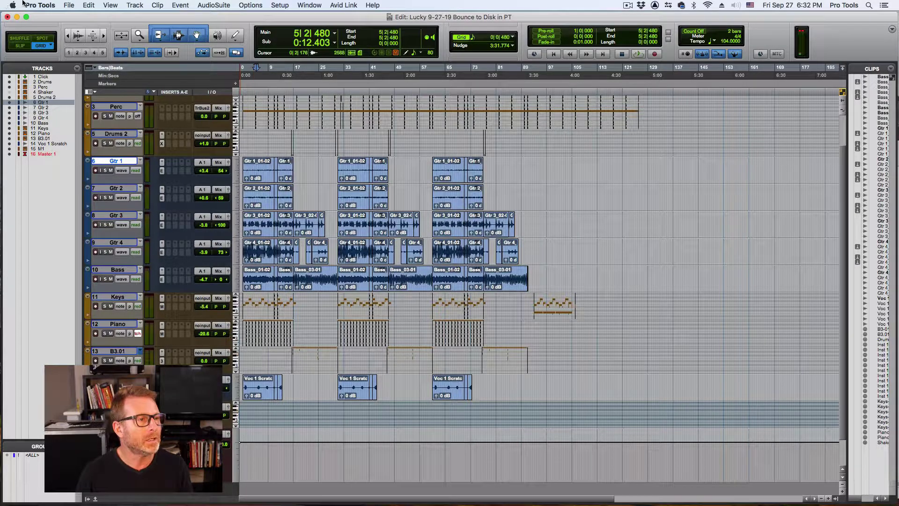
# - Open the Bounce to Disk settings from the File menu and close them without bouncing
pyautogui.click(69, 6)
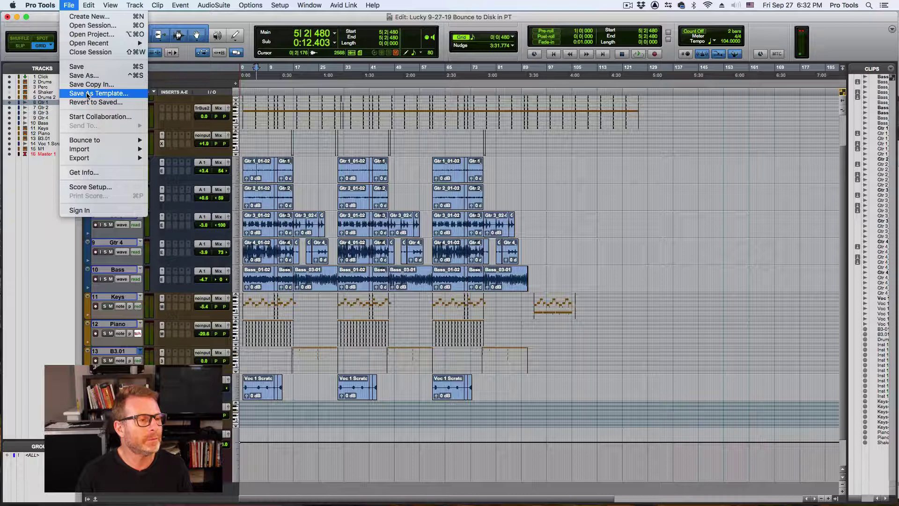
pyautogui.moveTo(96, 145)
pyautogui.click(161, 141)
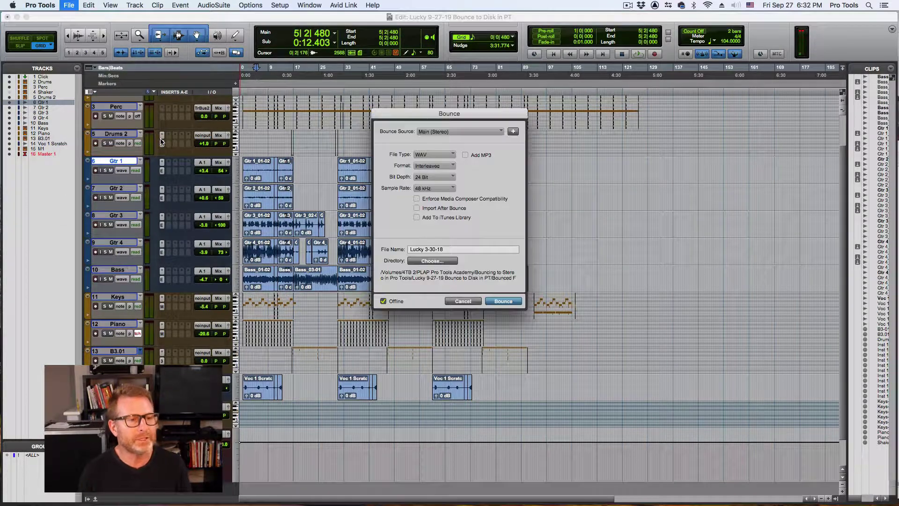
pyautogui.click(469, 302)
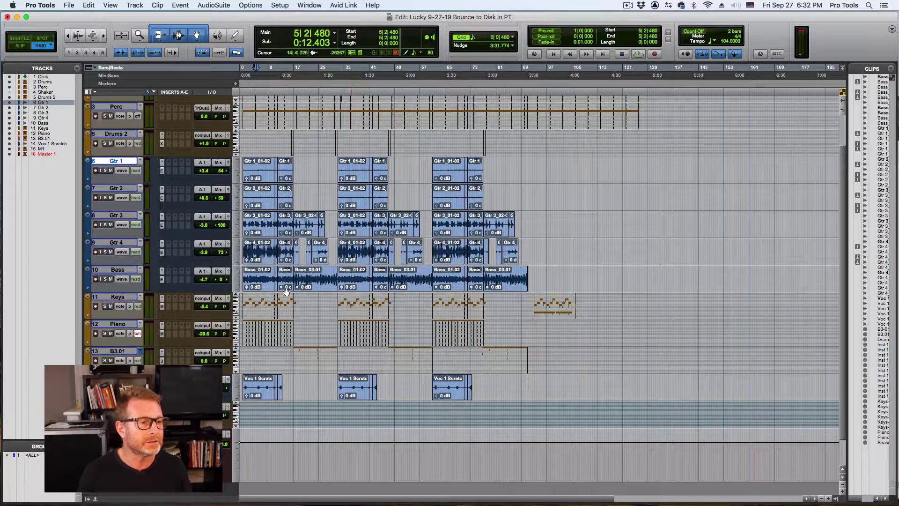
# - Zoom in on the song's start and play its opening from just before the first clips
pyautogui.click(242, 276)
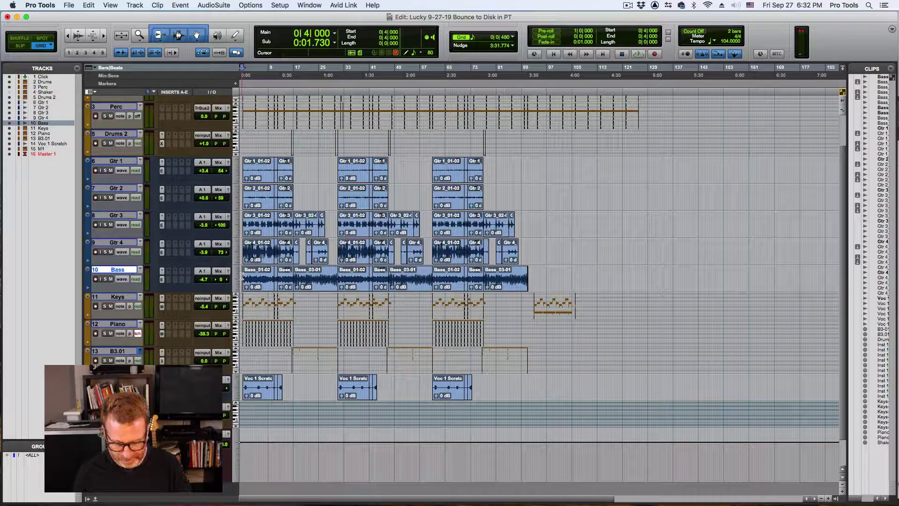
pyautogui.press('super+bracketright')
pyautogui.press('super+bracketright')
pyautogui.press('super+bracketright')
pyautogui.press('super+bracketright')
pyautogui.press('super+bracketright')
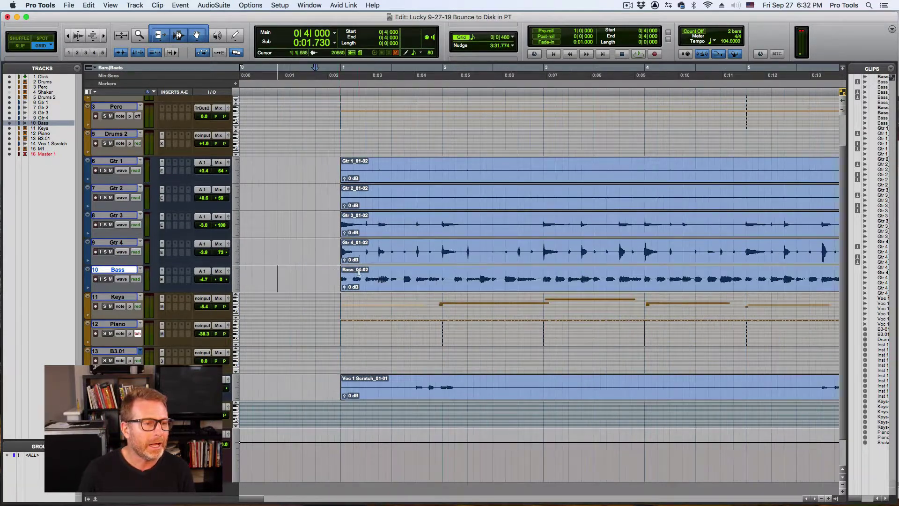
pyautogui.click(299, 247)
pyautogui.press('space')
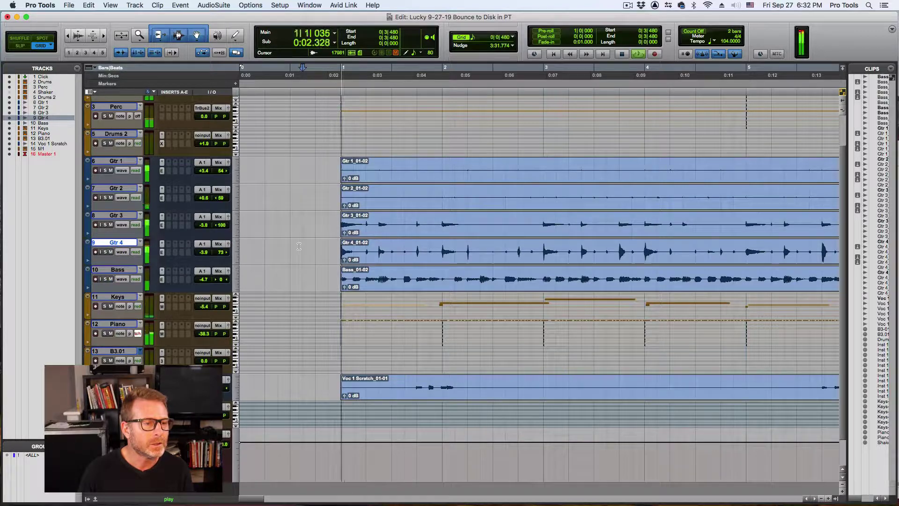
pyautogui.press('space')
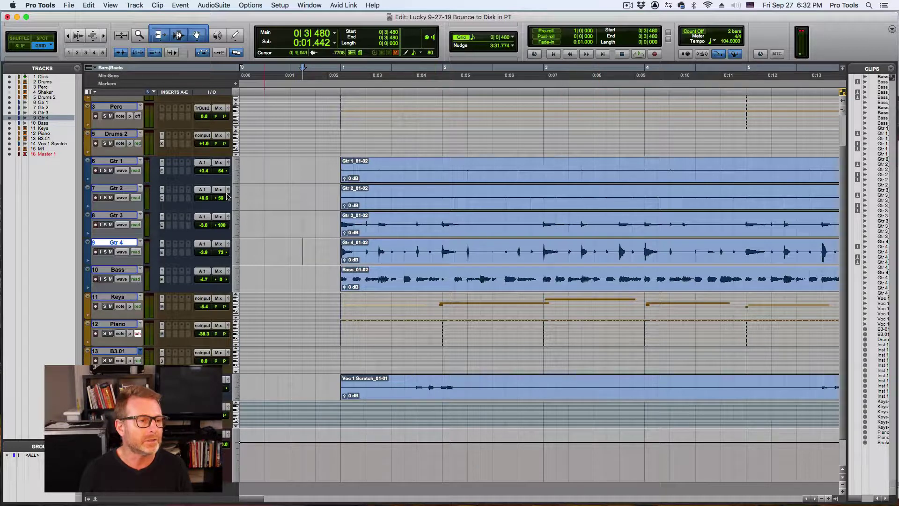
# - Replay the opening from Gtr 2, then from the start of the Gtr 3 clip
pyautogui.click(252, 192)
pyautogui.press('space')
pyautogui.press('space')
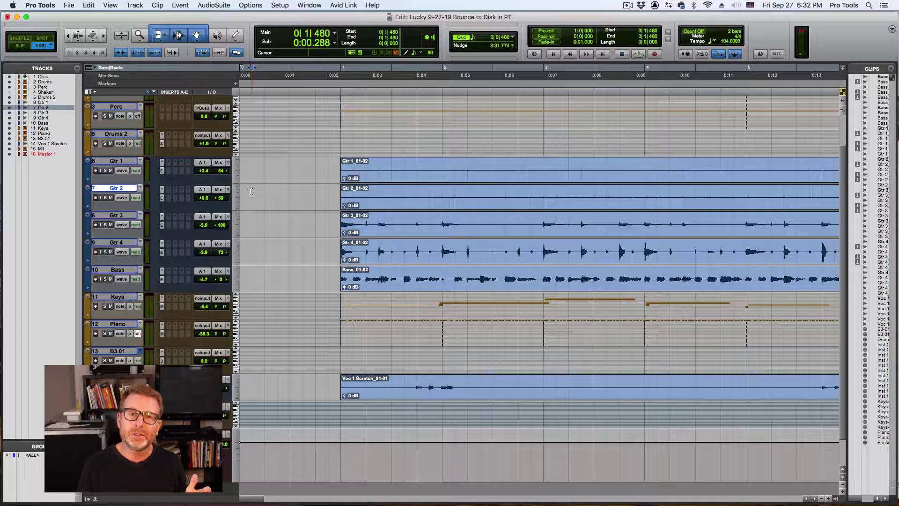
pyautogui.click(330, 219)
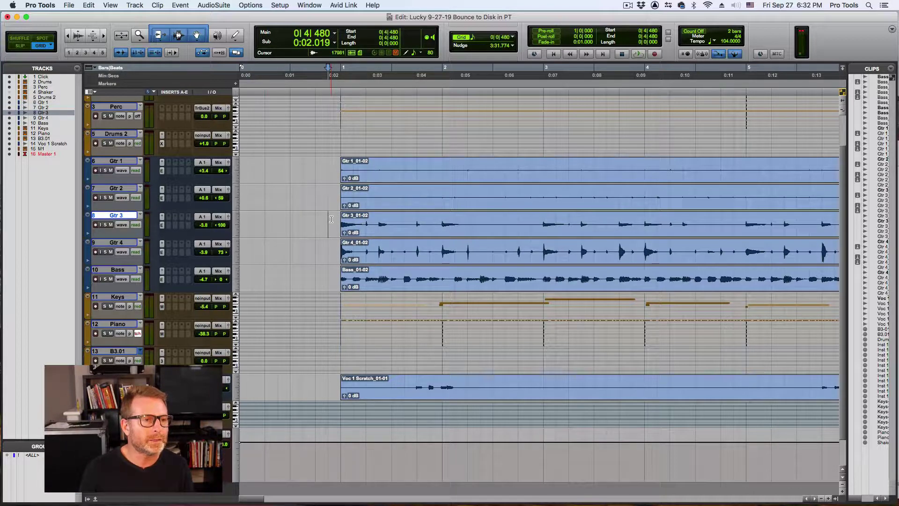
pyautogui.press('Tab')
pyautogui.press('space')
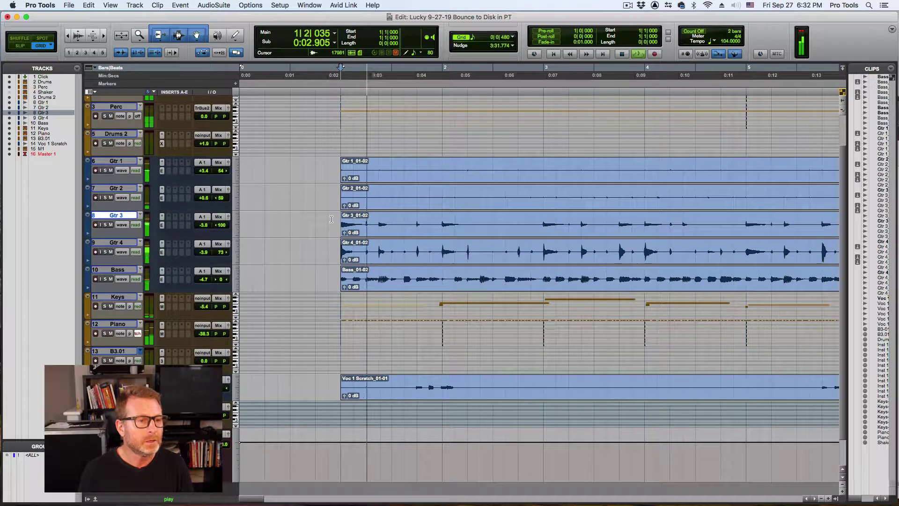
pyautogui.press('space')
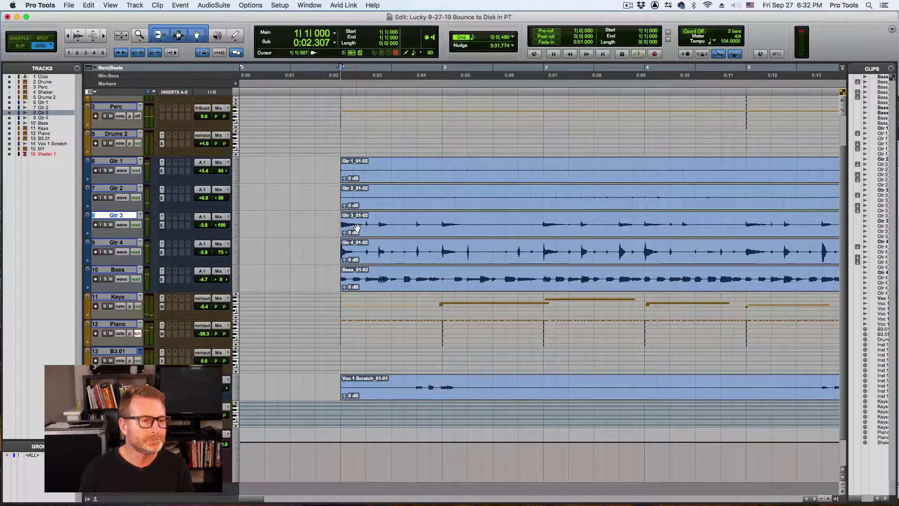
# - Zoom out and select Gtr 3 from bar 1 to just past the last clips
pyautogui.press('r')
pyautogui.press('r')
pyautogui.press('r')
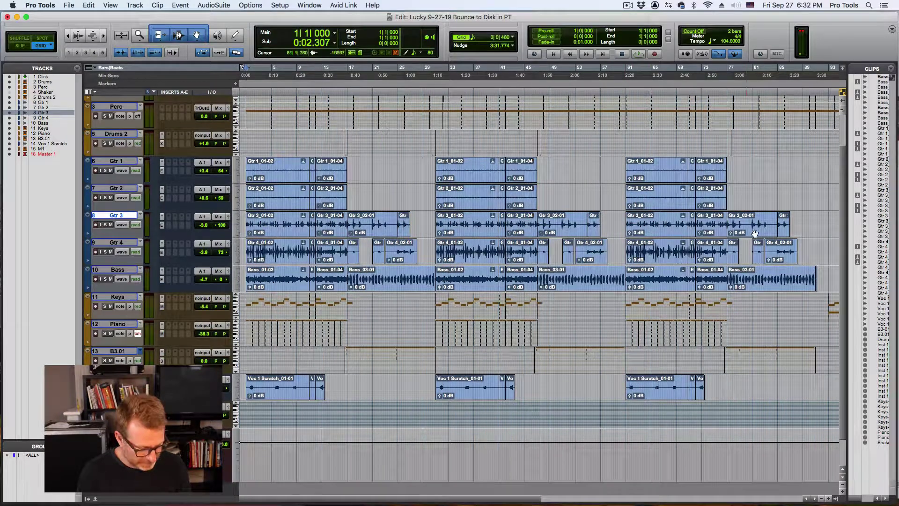
pyautogui.keyDown('shift'); pyautogui.click(803, 220); pyautogui.keyUp('shift')
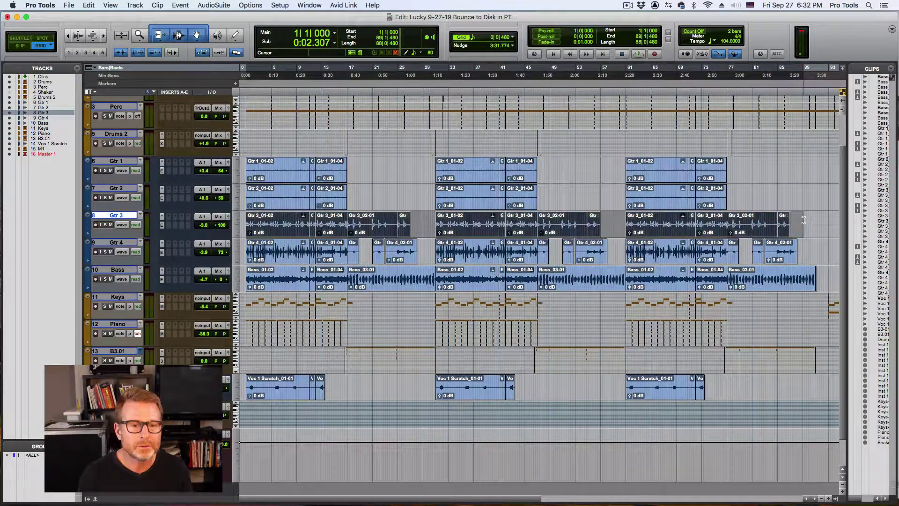
pyautogui.keyDown('shift'); pyautogui.click(800, 221); pyautogui.keyUp('shift')
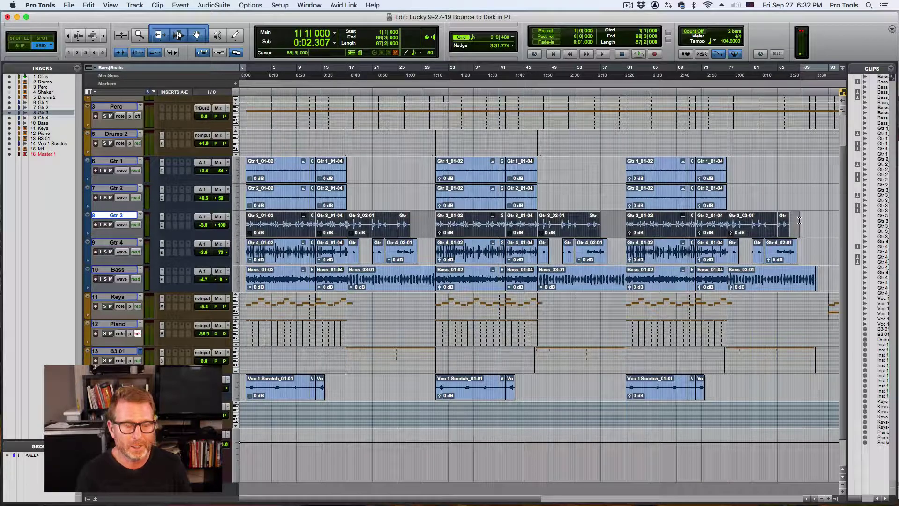
pyautogui.moveTo(800, 220); pyautogui.dragTo(823, 226)
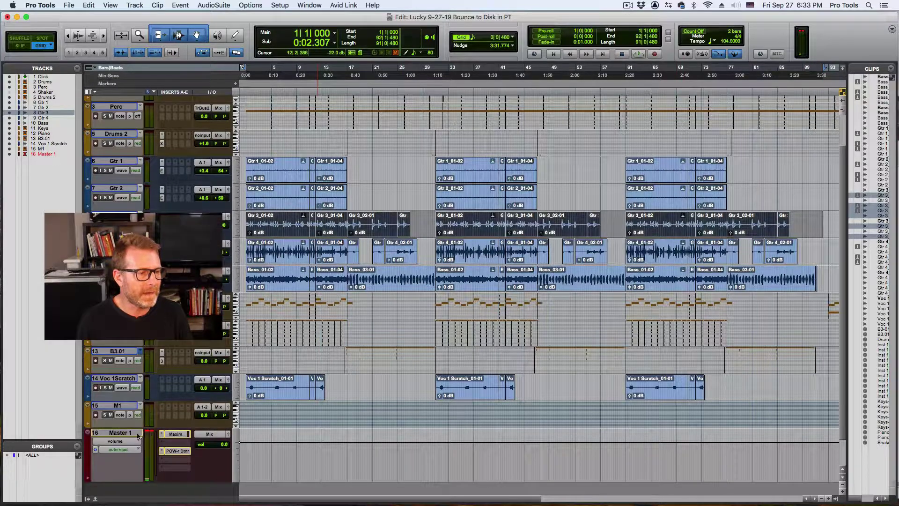
# - On Master 1's Maxim insert, set Ceiling to -0.4 dB and Threshold to -2.2 dB
pyautogui.click(120, 434)
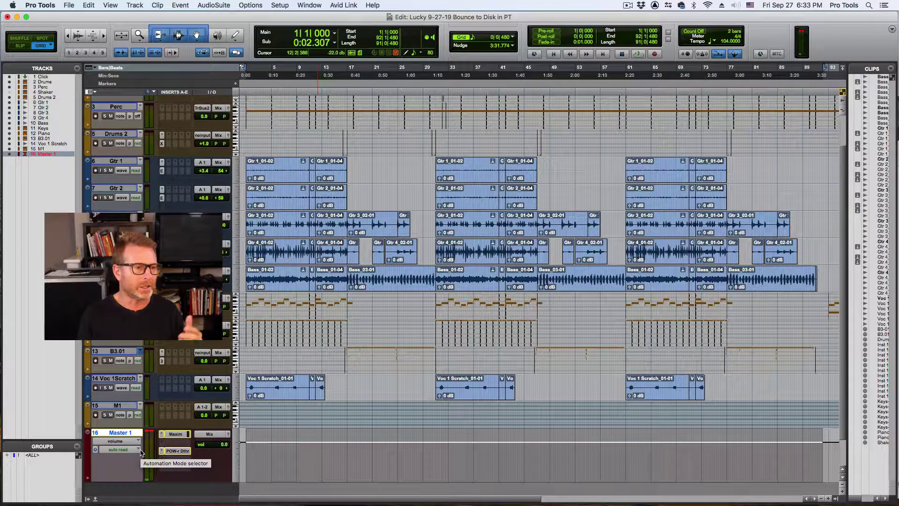
pyautogui.click(179, 435)
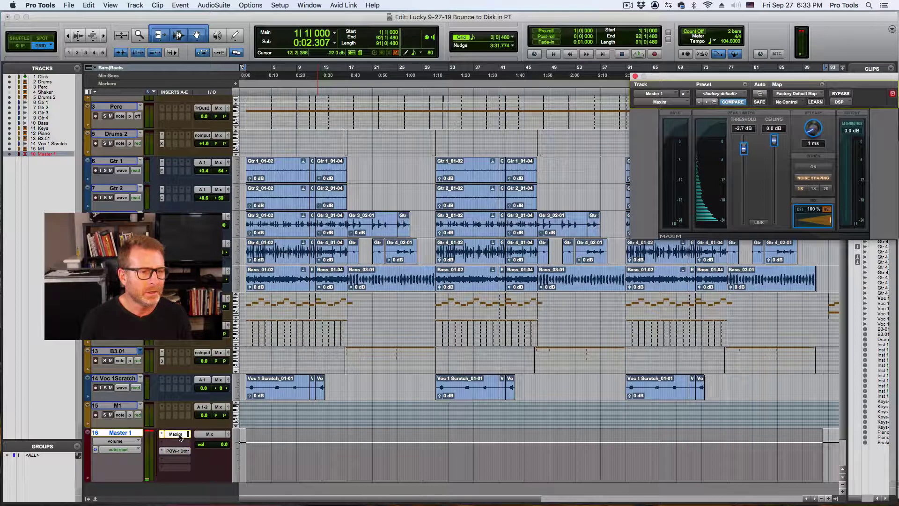
pyautogui.moveTo(705, 80); pyautogui.dragTo(672, 92)
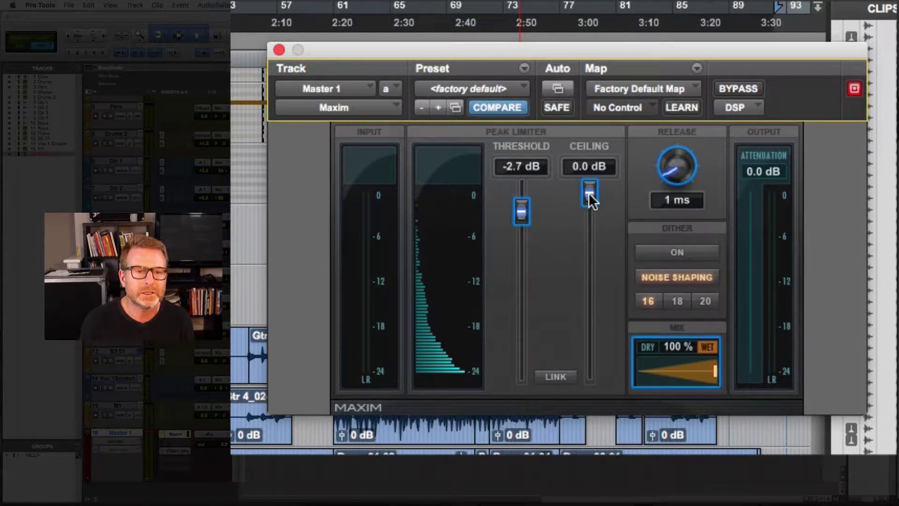
pyautogui.moveTo(591, 201); pyautogui.dragTo(588, 196)
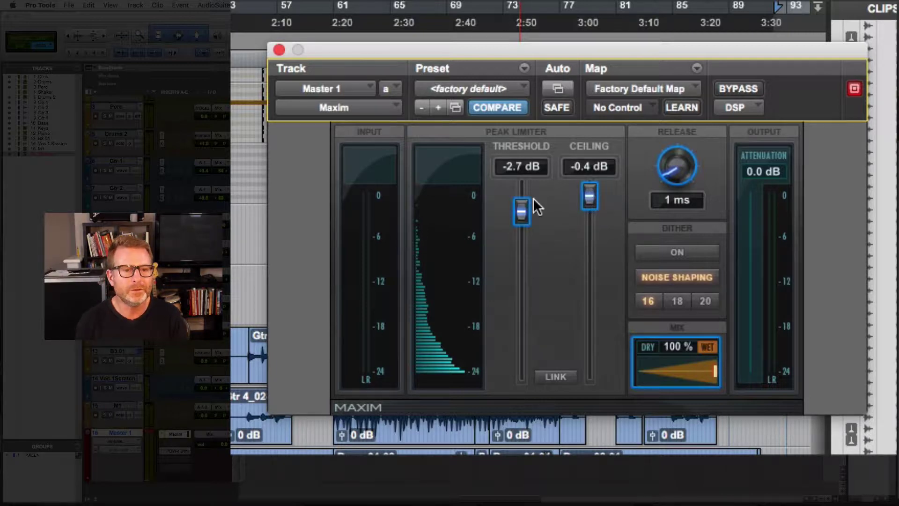
pyautogui.moveTo(522, 191); pyautogui.dragTo(523, 213)
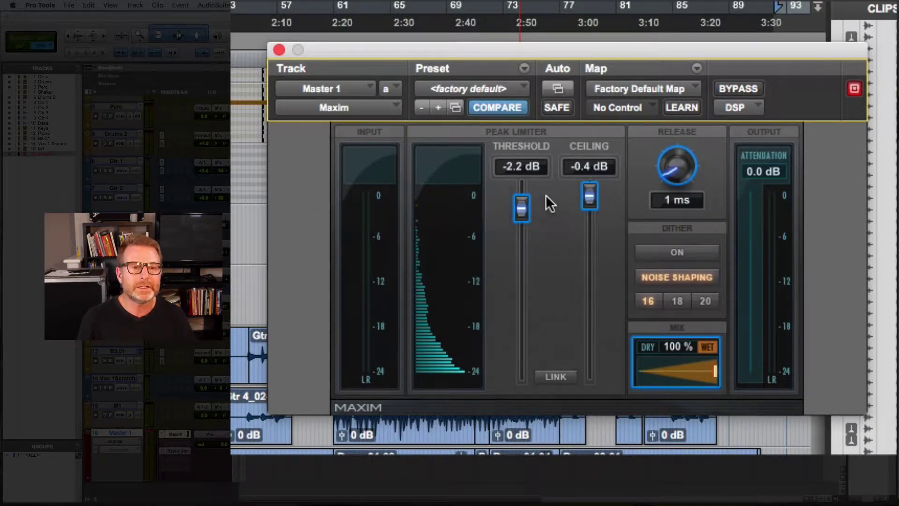
pyautogui.click(279, 49)
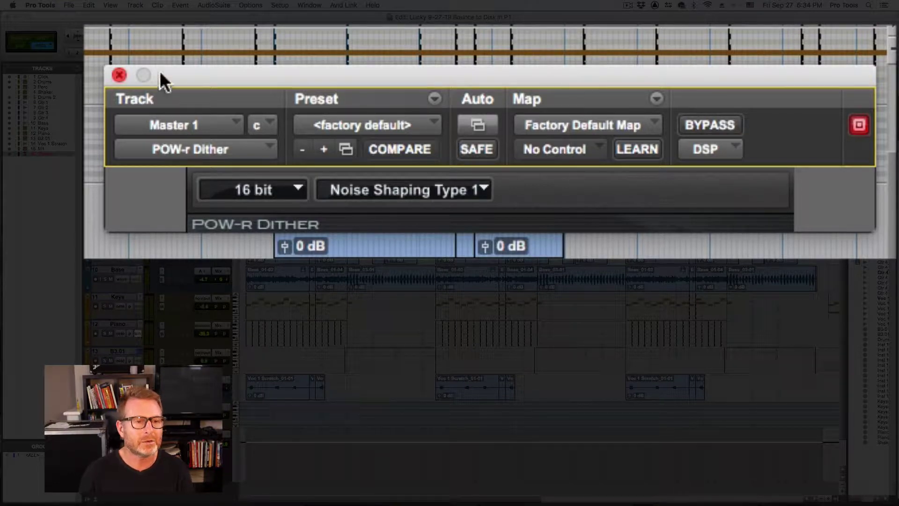
pyautogui.click(119, 75)
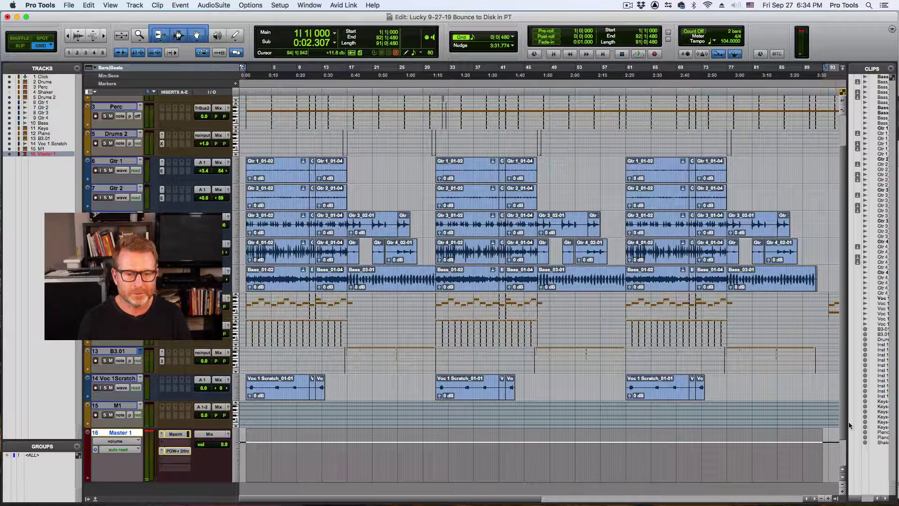
# - Play the song's ending from bar 80 to find where the fade should go
pyautogui.click(842, 475)
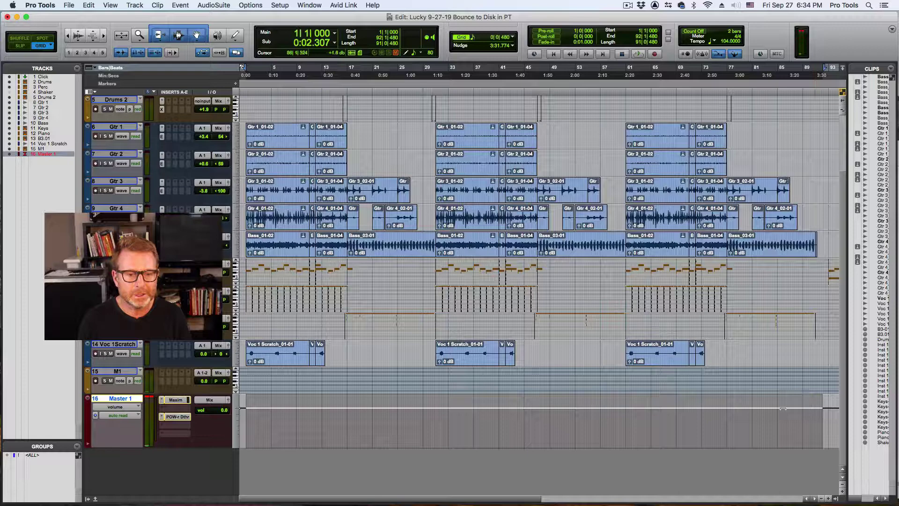
pyautogui.click(778, 415)
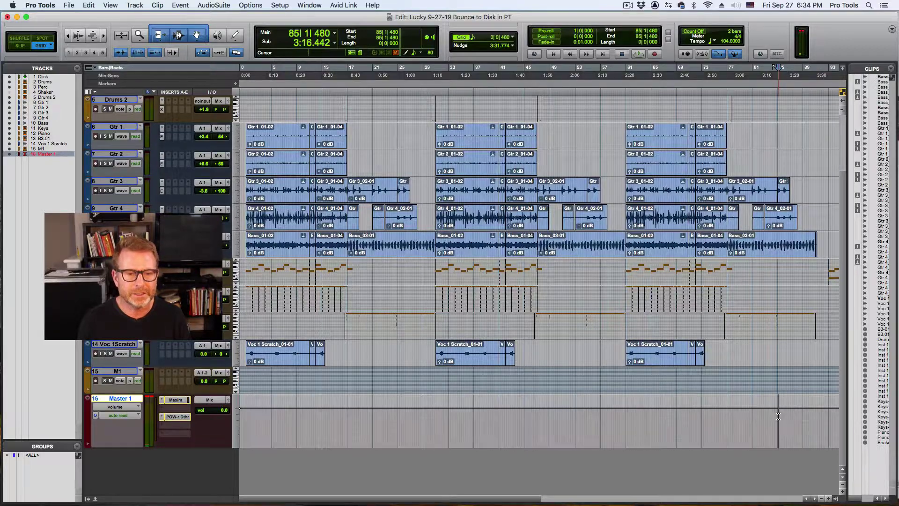
pyautogui.click(751, 416)
pyautogui.press('space')
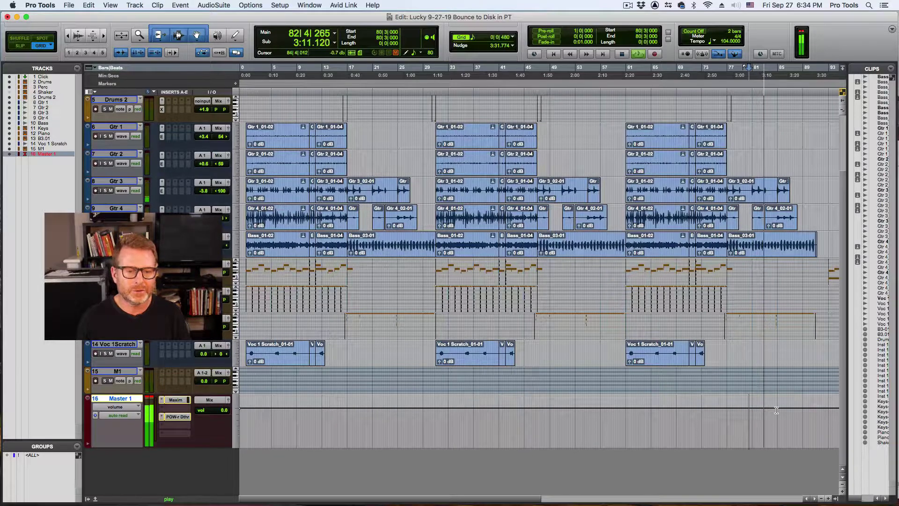
pyautogui.press('space')
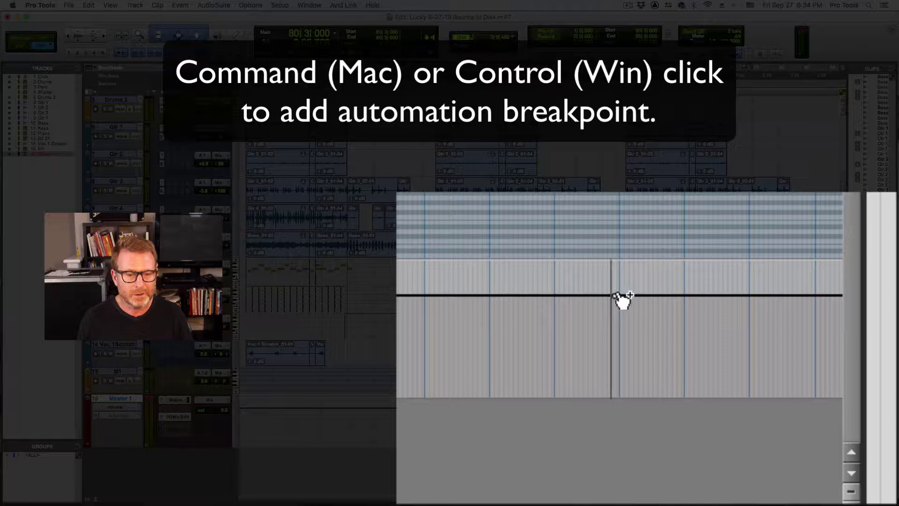
# - Add a fade-start breakpoint on Master 1 volume and pull a later point down to silence
pyautogui.keyDown('super'); pyautogui.click(616, 296); pyautogui.keyUp('super')
pyautogui.moveTo(676, 296); pyautogui.dragTo(673, 457)
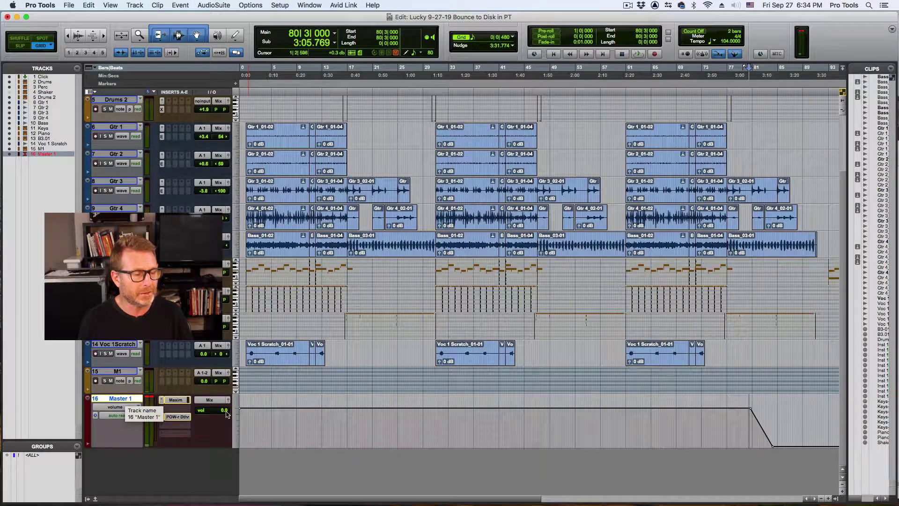
pyautogui.click(749, 421)
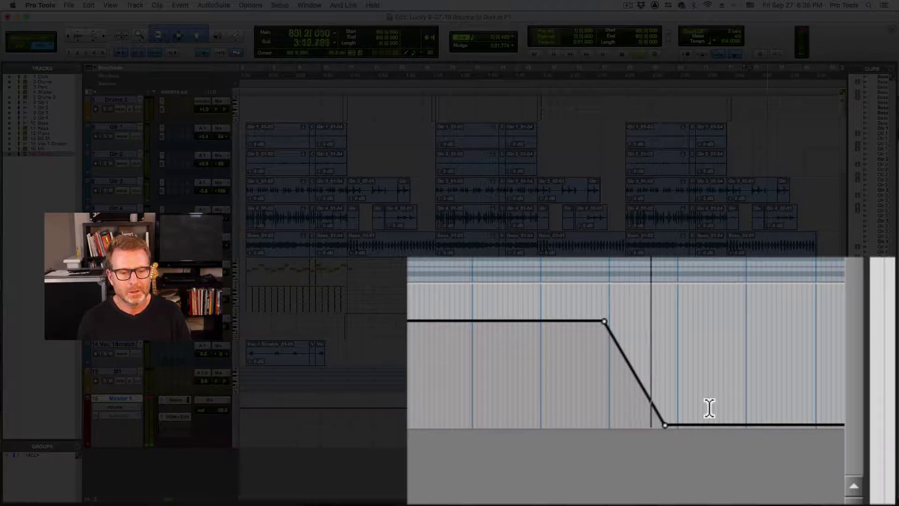
# - Add a mid-fade breakpoint on the Master 1 ramp and raise it, auditioning the gentler fade
pyautogui.press('space')
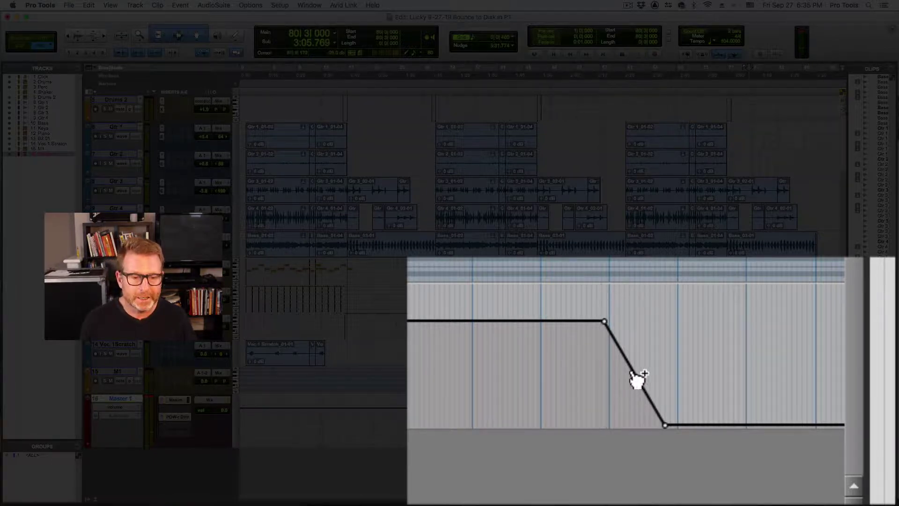
pyautogui.moveTo(634, 378); pyautogui.dragTo(631, 402)
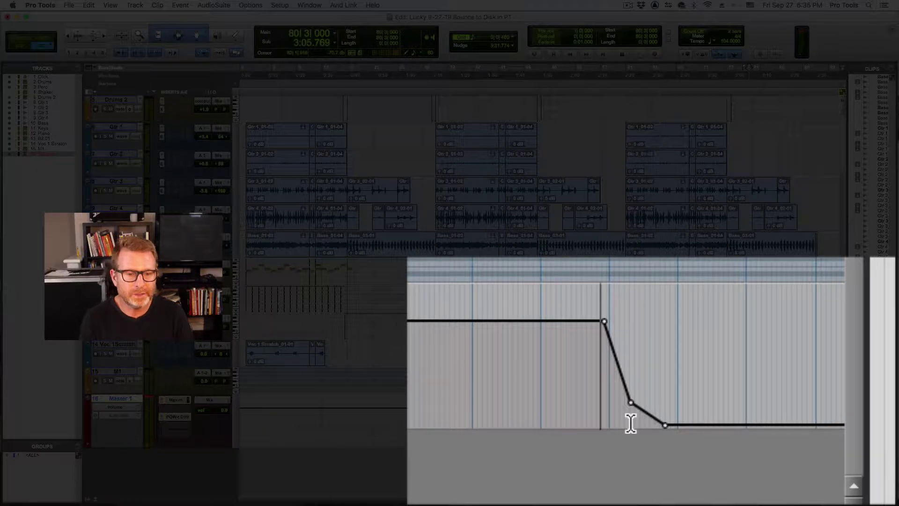
pyautogui.press('space')
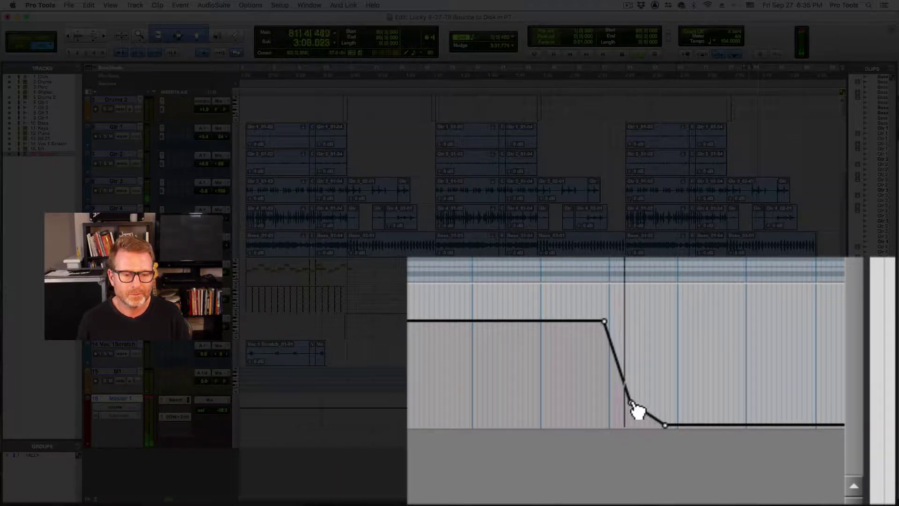
pyautogui.moveTo(632, 405); pyautogui.dragTo(650, 383)
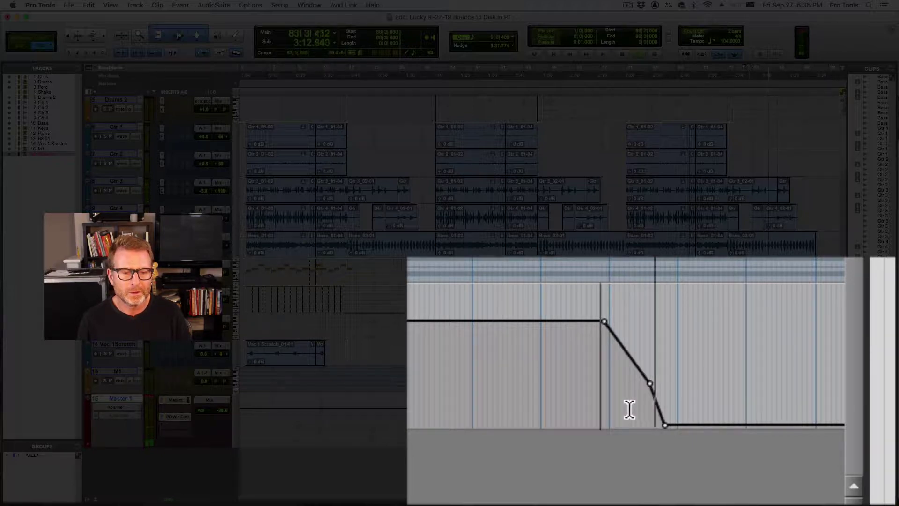
pyautogui.press('space')
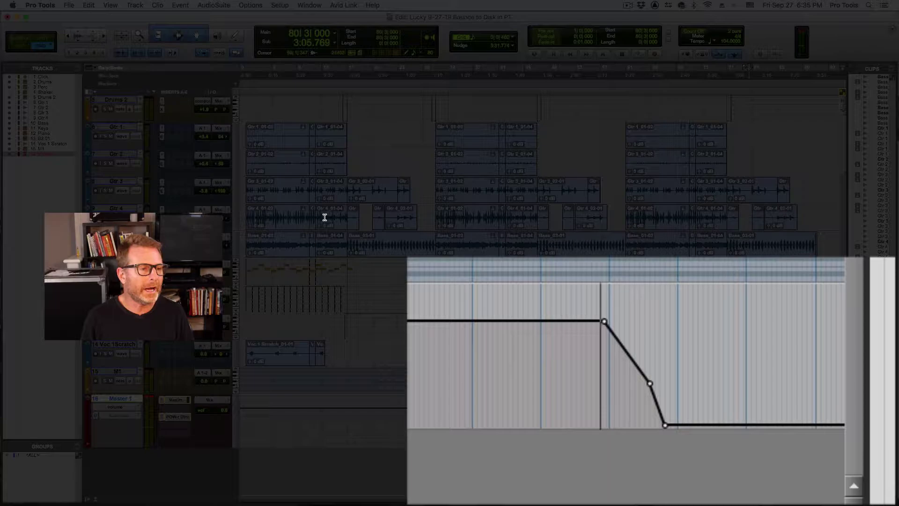
# - Drag a selection from the song's start across the tracks down into the Master lane
pyautogui.click(242, 242)
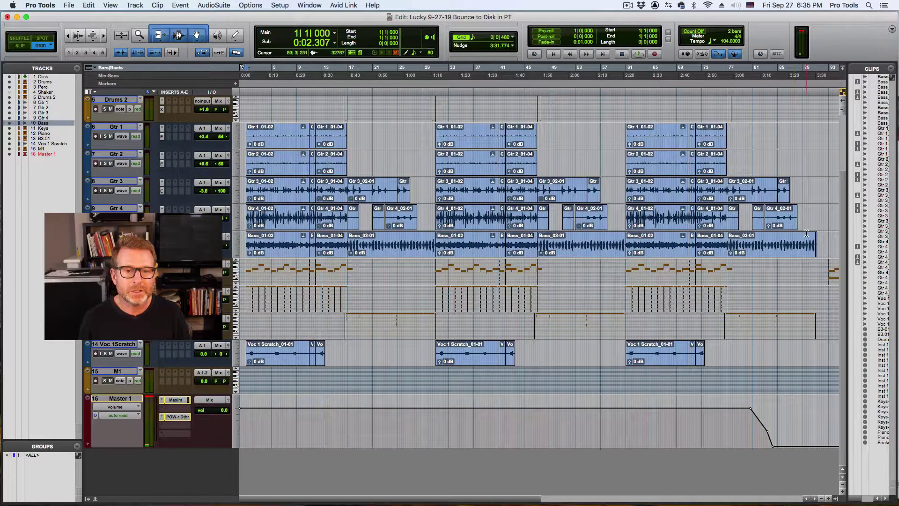
pyautogui.keyDown('shift'); pyautogui.click(810, 214); pyautogui.keyUp('shift')
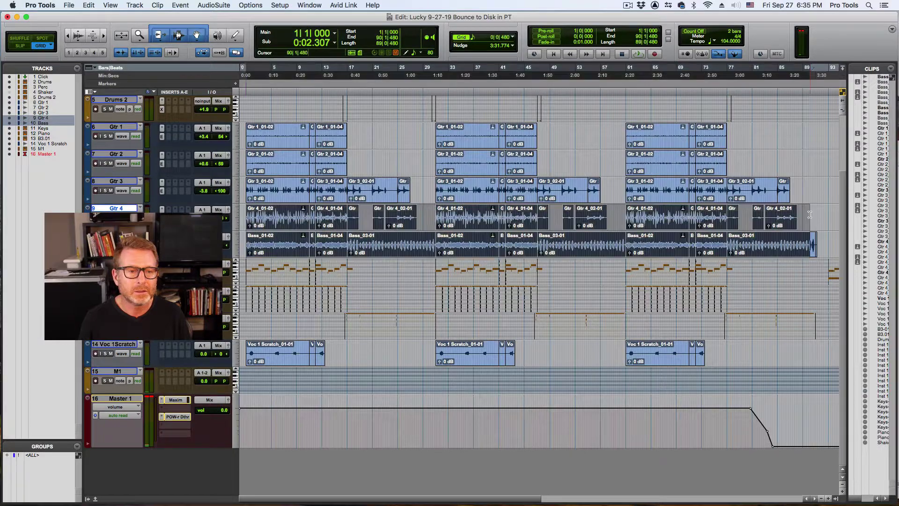
pyautogui.keyDown('shift'); pyautogui.click(812, 243); pyautogui.keyUp('shift')
pyautogui.moveTo(812, 243)
pyautogui.mouseDown()
pyautogui.moveTo(798, 366)
pyautogui.moveTo(778, 424)
pyautogui.moveTo(791, 428)
pyautogui.mouseUp()
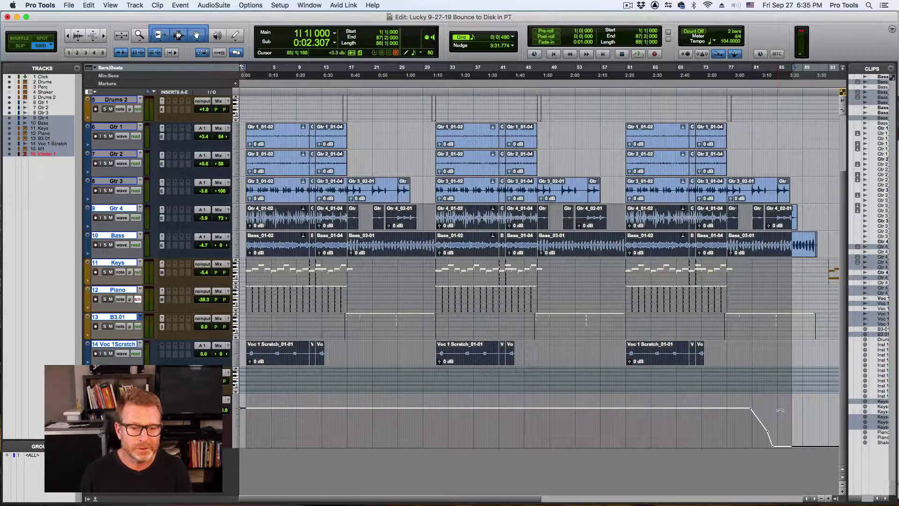
pyautogui.moveTo(792, 412); pyautogui.dragTo(242, 407)
# - Refine the selection to start exactly at bar 1 and end where the fade reaches silence
pyautogui.press('super+bracketright')
pyautogui.press('super+bracketright')
pyautogui.press('super+bracketright')
pyautogui.press('super+bracketright')
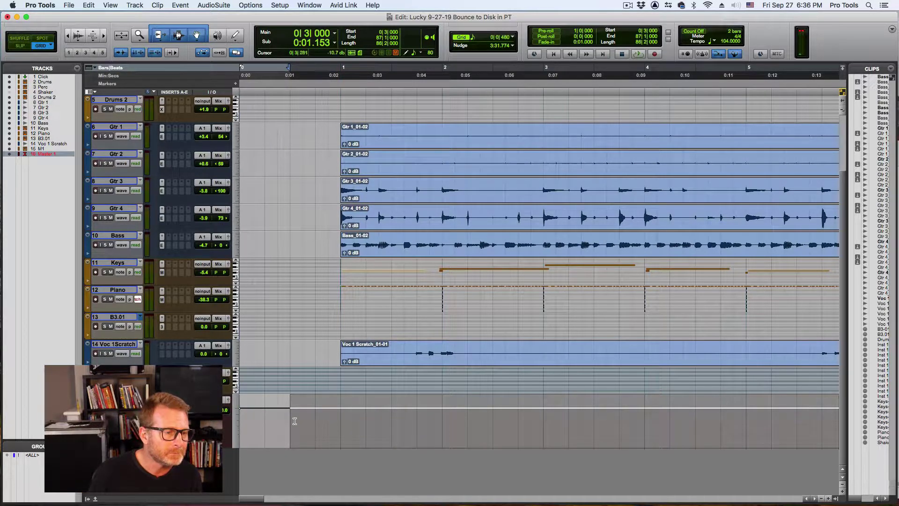
pyautogui.moveTo(293, 421); pyautogui.dragTo(337, 421)
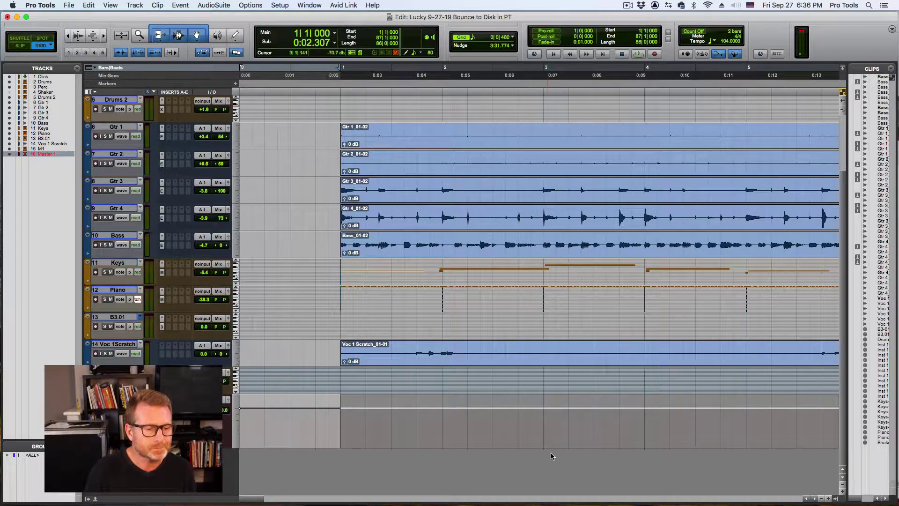
pyautogui.press('super+bracketleft')
pyautogui.press('super+bracketleft')
pyautogui.press('super+bracketleft')
pyautogui.press('super+bracketleft')
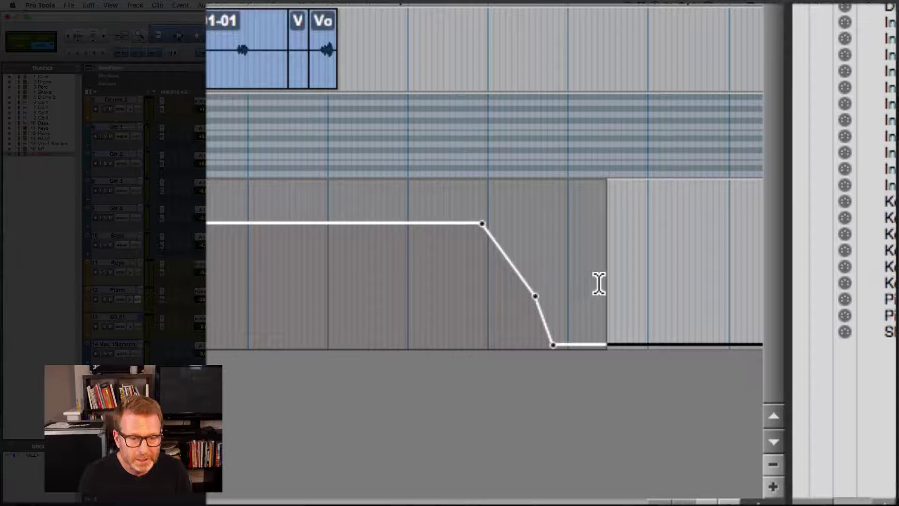
pyautogui.moveTo(600, 271); pyautogui.dragTo(569, 280)
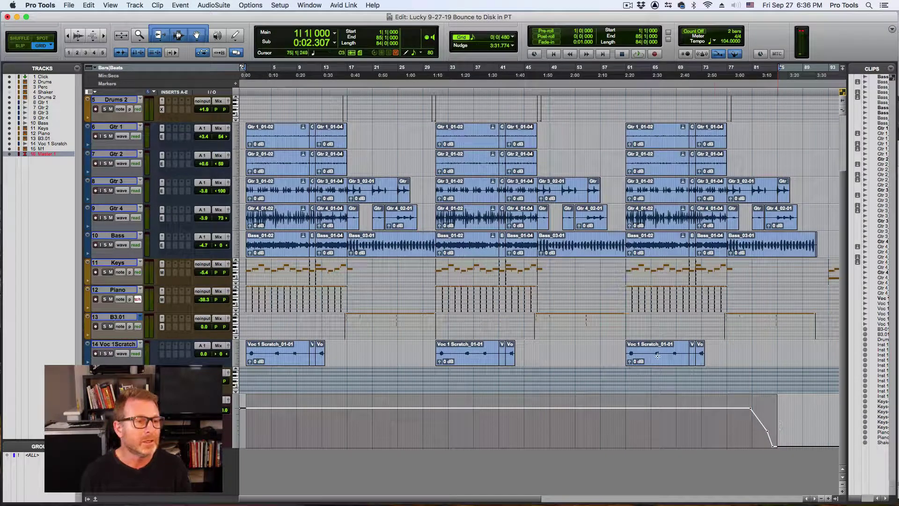
# - Open Bounce to Disk, keeping WAV as the file type and Interleaved as the format
pyautogui.click(70, 5)
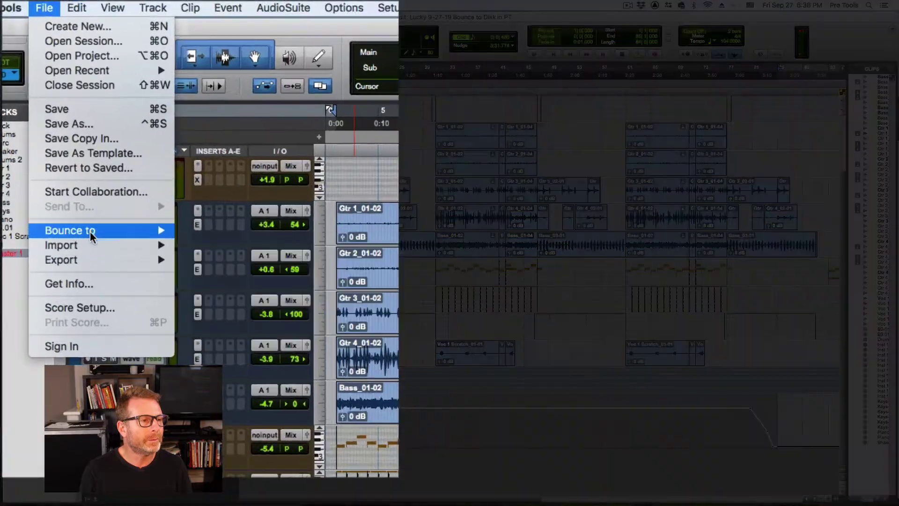
pyautogui.moveTo(98, 141)
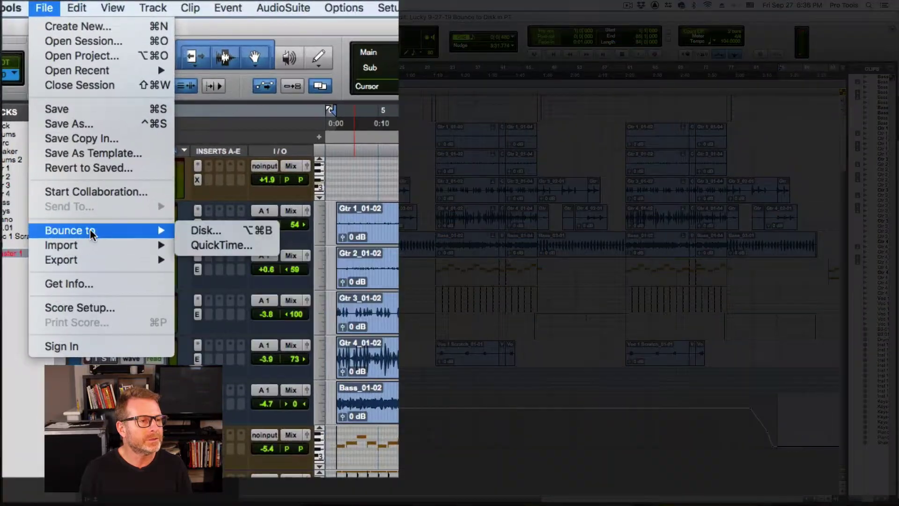
pyautogui.click(203, 230)
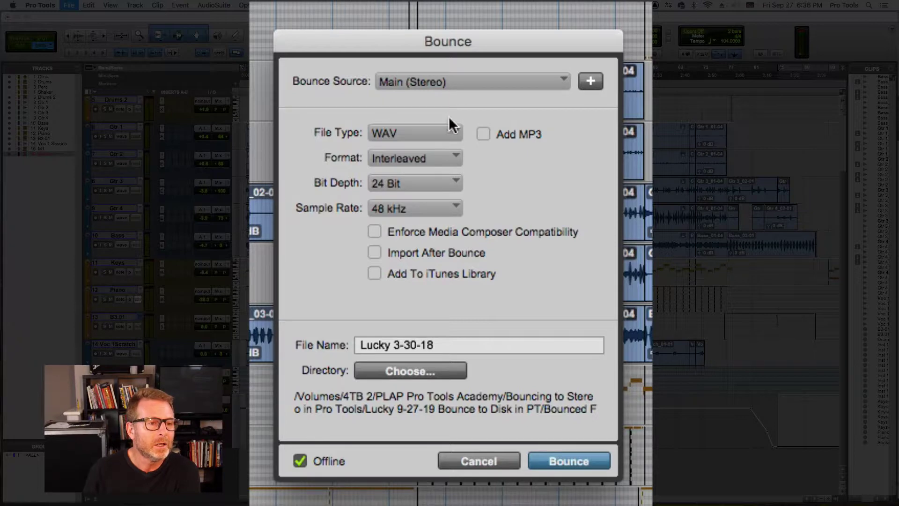
pyautogui.click(422, 139)
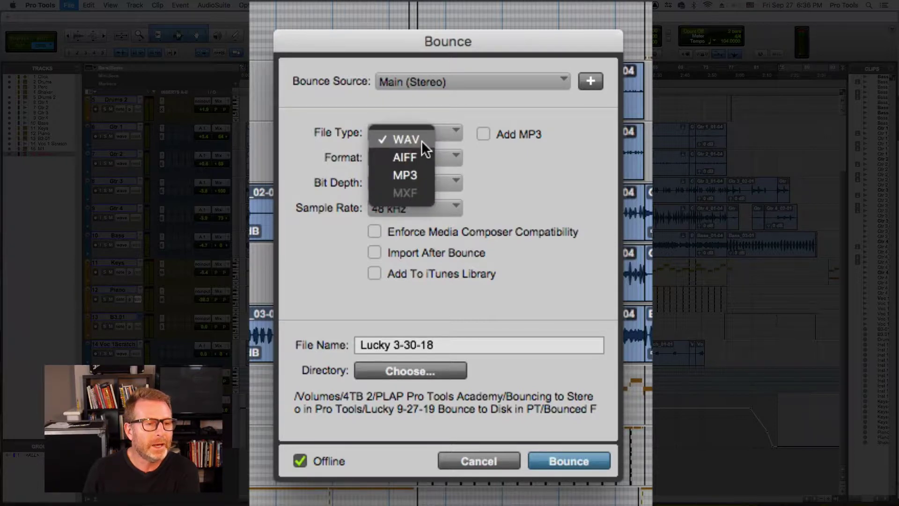
pyautogui.click(529, 160)
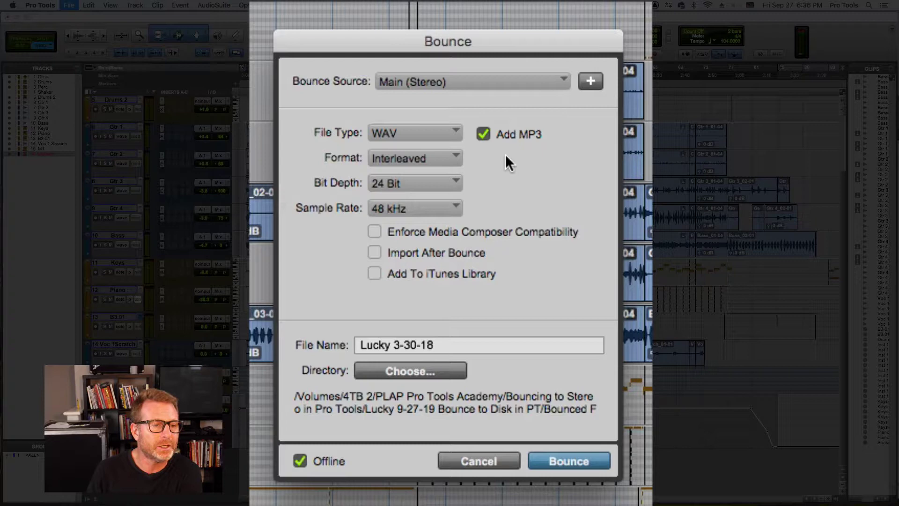
pyautogui.click(423, 162)
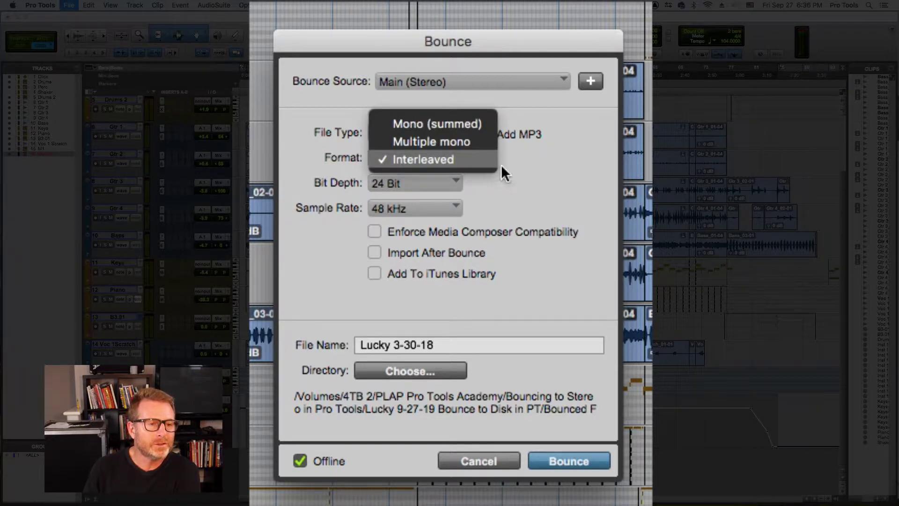
pyautogui.click(525, 167)
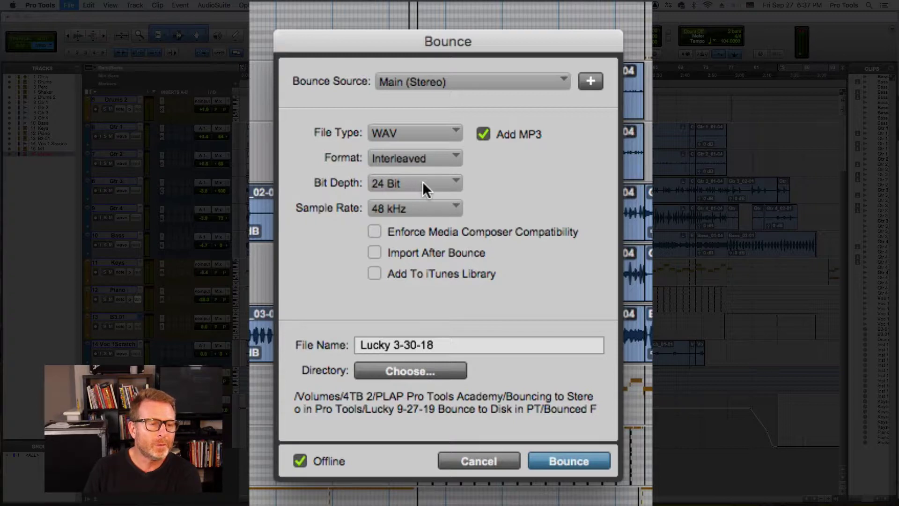
# - Change the bounce to 16 Bit and 44.1 kHz, leaving the file type on WAV
pyautogui.click(425, 181)
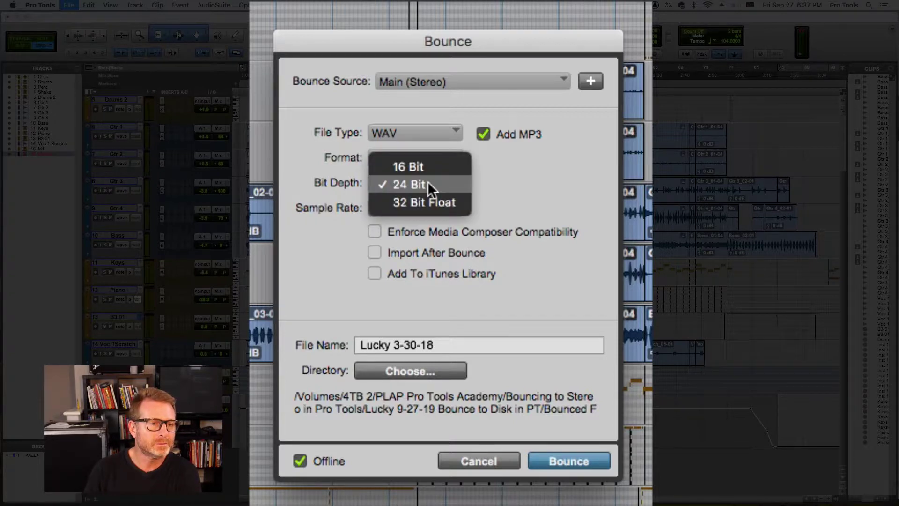
pyautogui.click(431, 164)
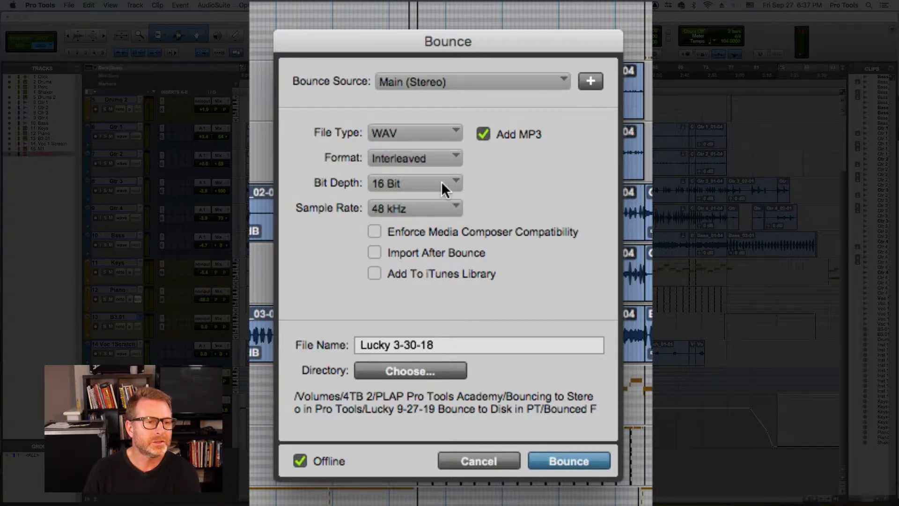
pyautogui.click(430, 211)
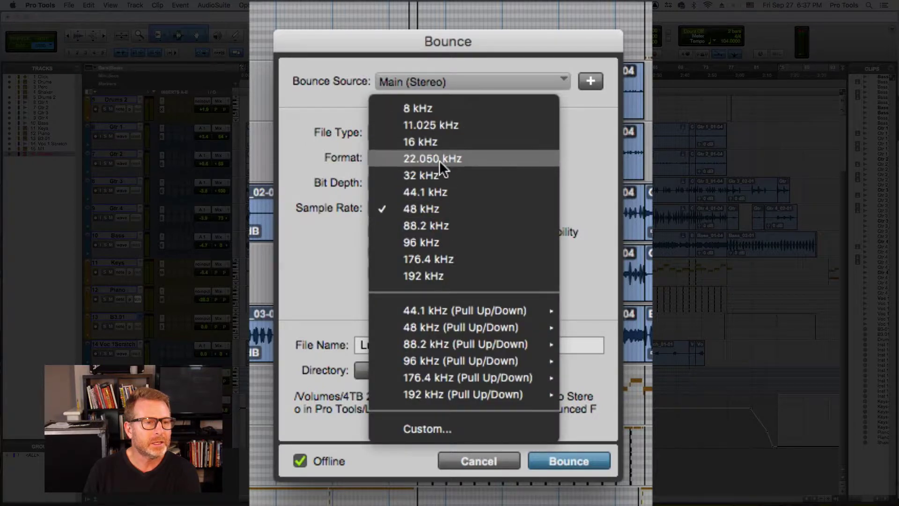
pyautogui.click(436, 192)
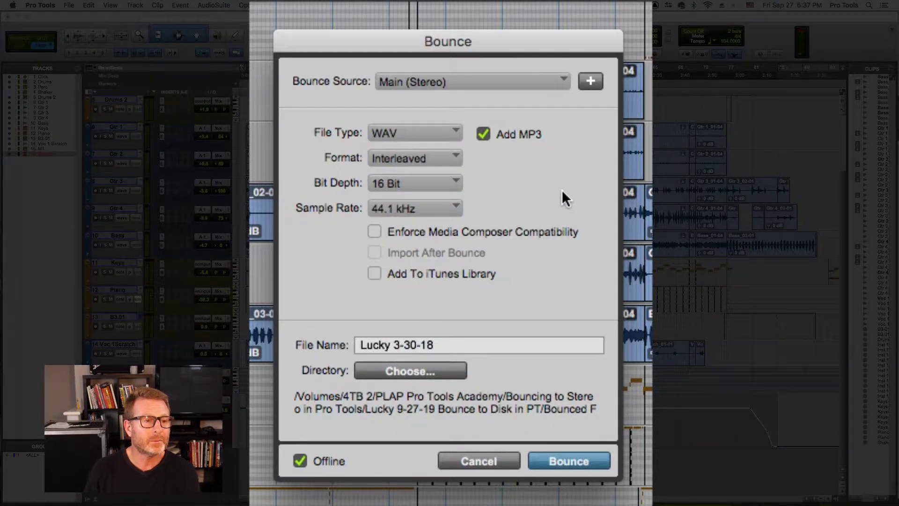
pyautogui.click(403, 132)
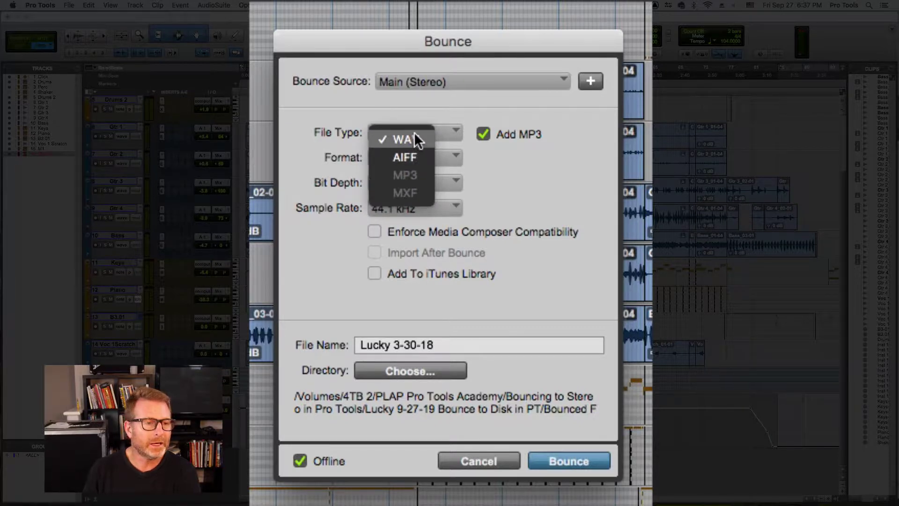
pyautogui.click(409, 102)
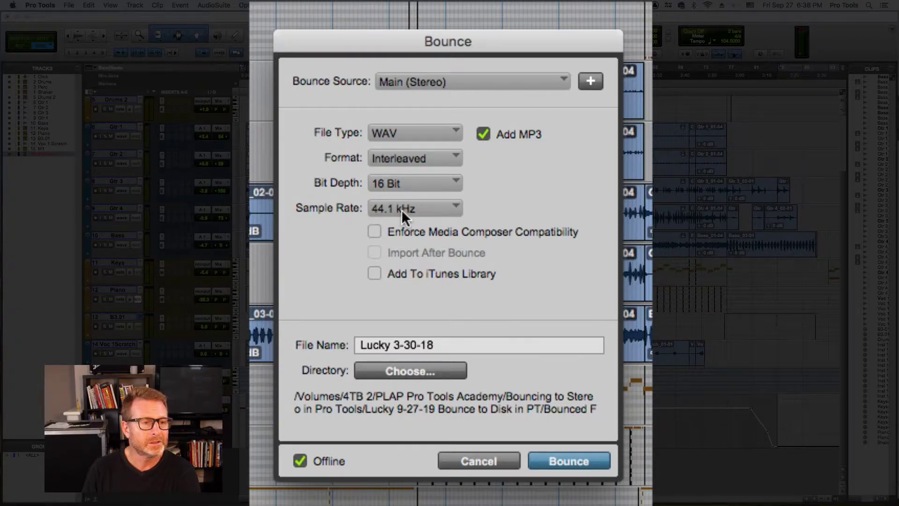
# - Replace the date in the File Name field so it reads 'Lucky Bounce'
pyautogui.click(448, 344)
pyautogui.press('BackSpace')
pyautogui.press('BackSpace')
pyautogui.press('BackSpace')
pyautogui.press('BackSpace')
pyautogui.press('BackSpace')
pyautogui.press('BackSpace')
pyautogui.press('BackSpace')
pyautogui.press('BackSpace')
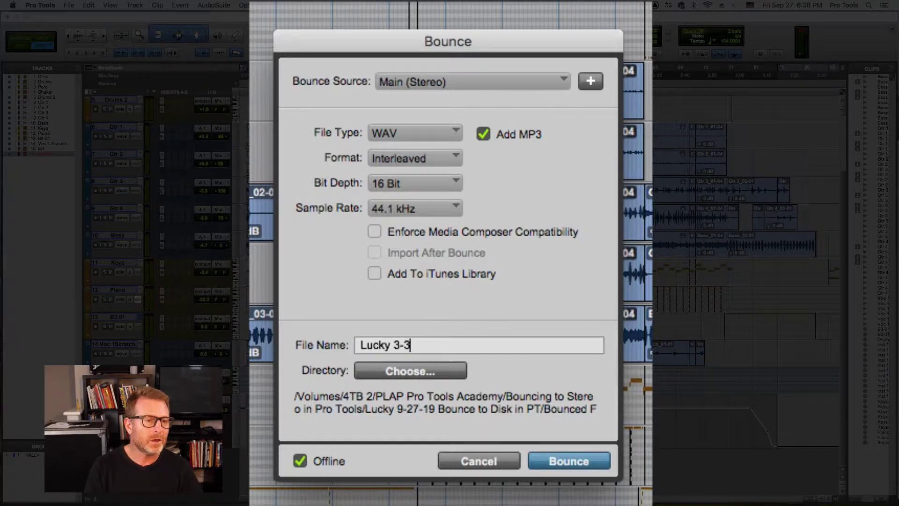
pyautogui.write('Bo')
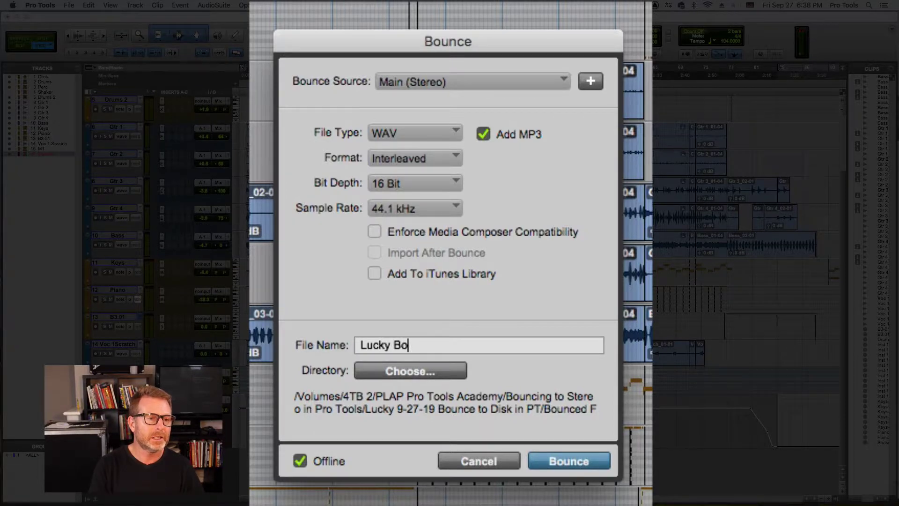
pyautogui.write('unce to Disk')
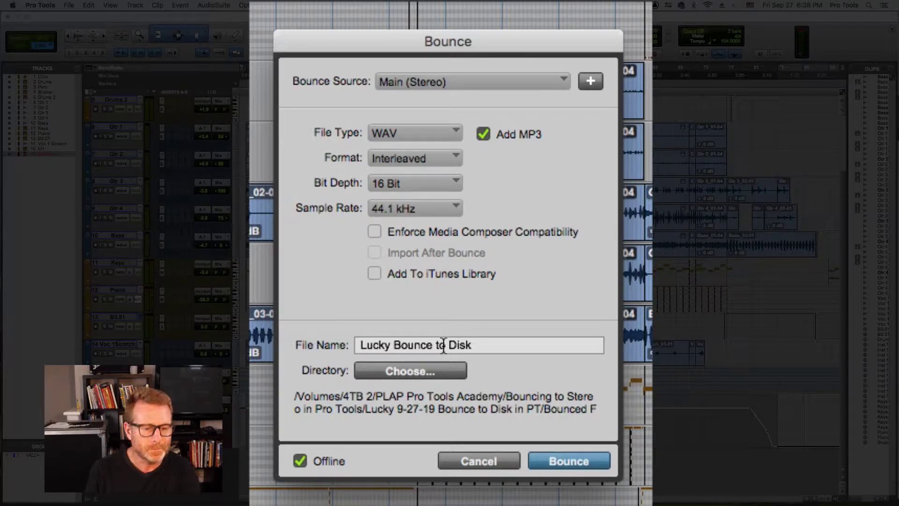
pyautogui.press('BackSpace')
pyautogui.press('BackSpace')
pyautogui.press('BackSpace')
pyautogui.press('BackSpace')
pyautogui.press('BackSpace')
pyautogui.press('BackSpace')
pyautogui.press('BackSpace')
pyautogui.press('BackSpace')
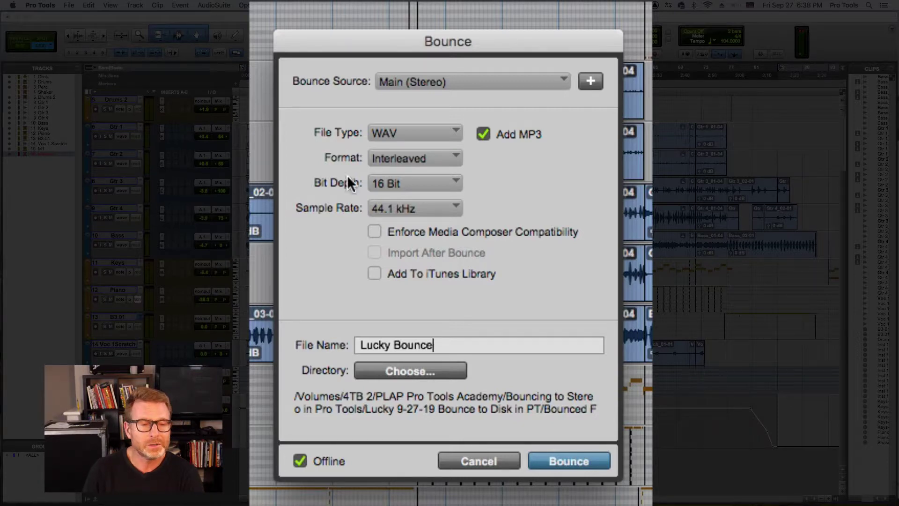
pyautogui.click(300, 461)
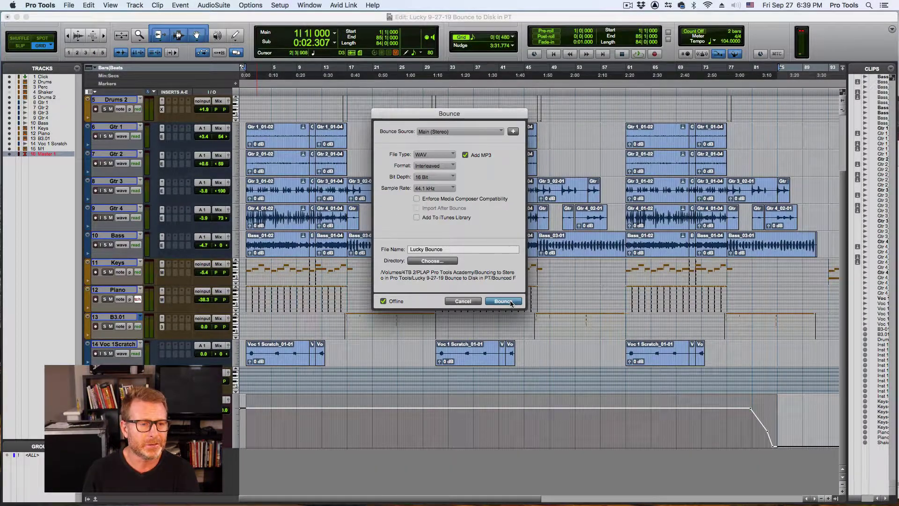
# - Start the bounce, accept the 320 kbit/s MP3 encoder settings, and run the offline bounce
pyautogui.click(503, 301)
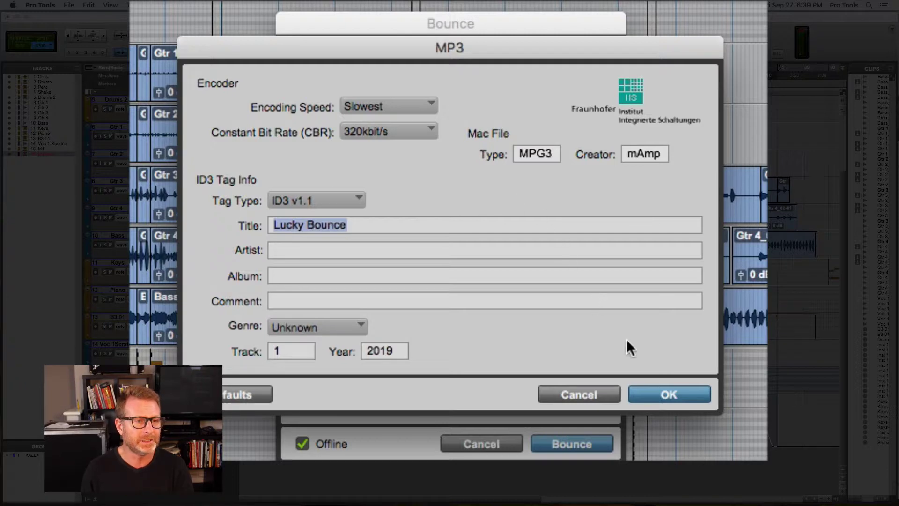
pyautogui.click(670, 395)
pyautogui.click(577, 443)
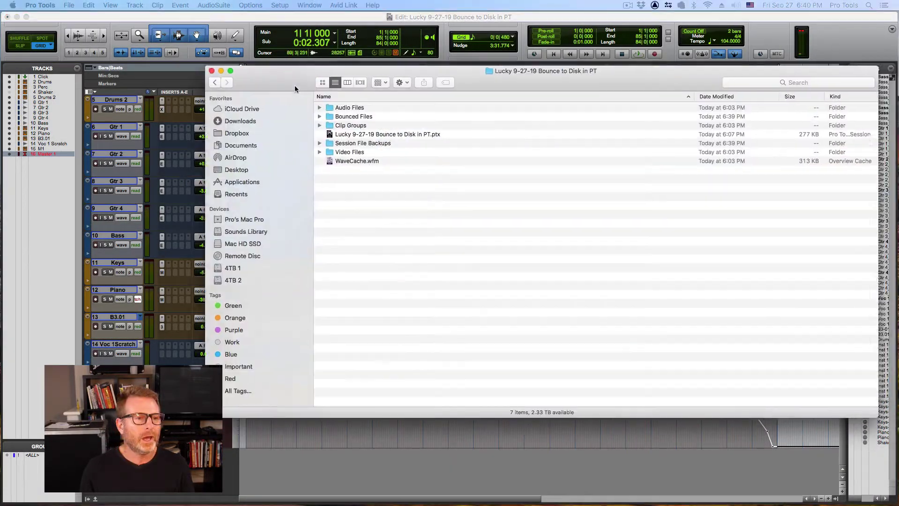
# - In Finder, expand Bounced Files to show Lucky Bounce.wav and .mp3, and Quick Look the MP3
pyautogui.moveTo(295, 89); pyautogui.dragTo(197, 102)
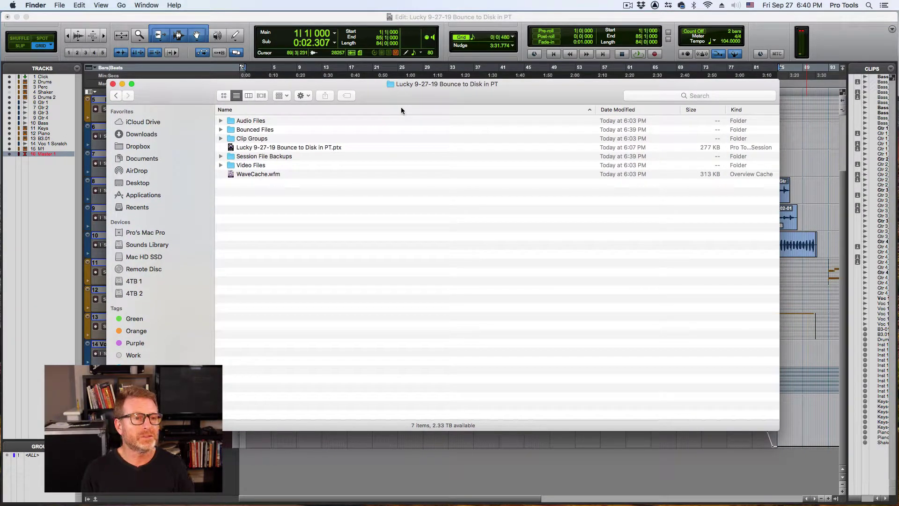
pyautogui.click(230, 131)
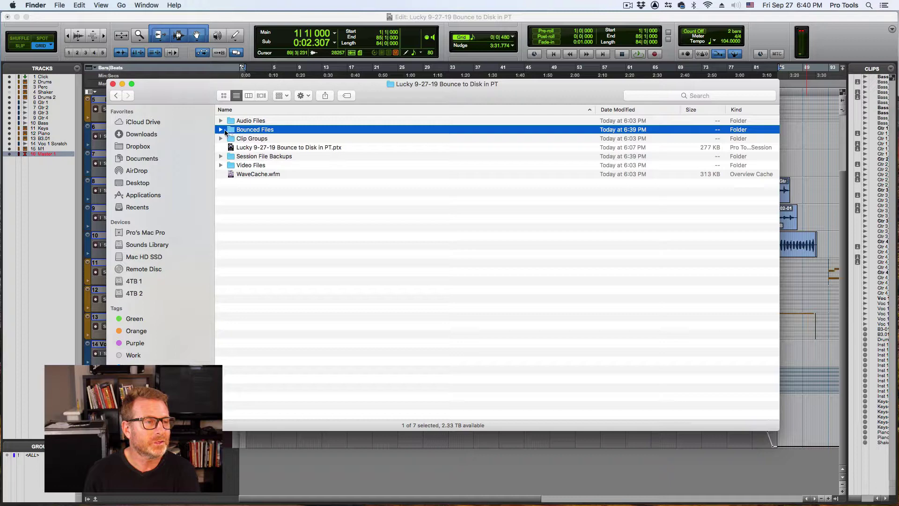
pyautogui.click(221, 130)
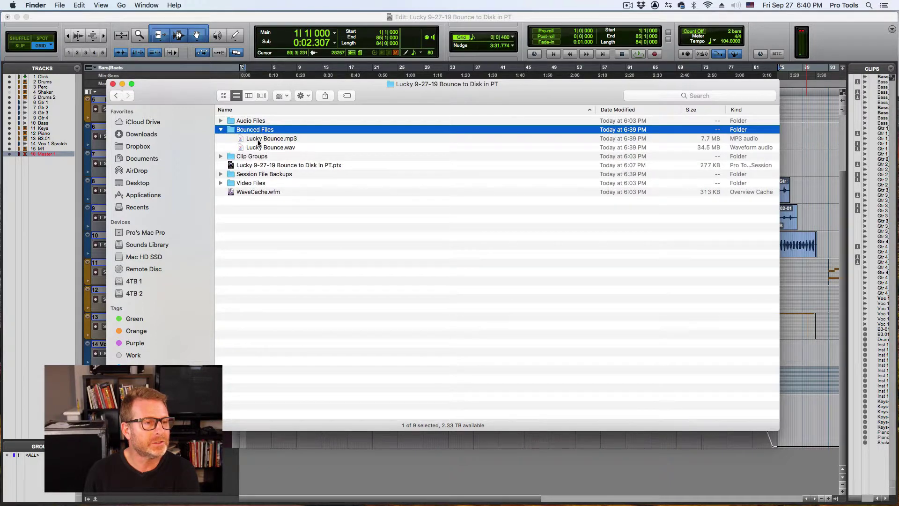
pyautogui.click(264, 148)
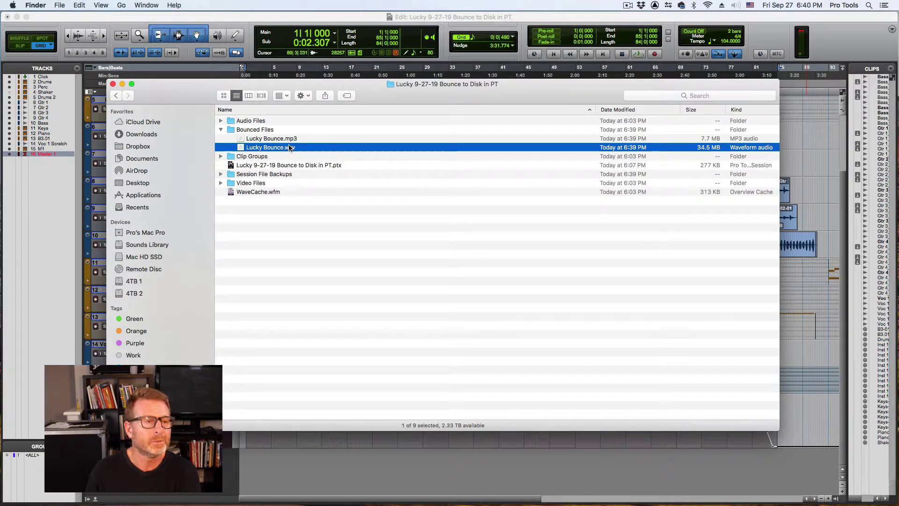
pyautogui.click(275, 140)
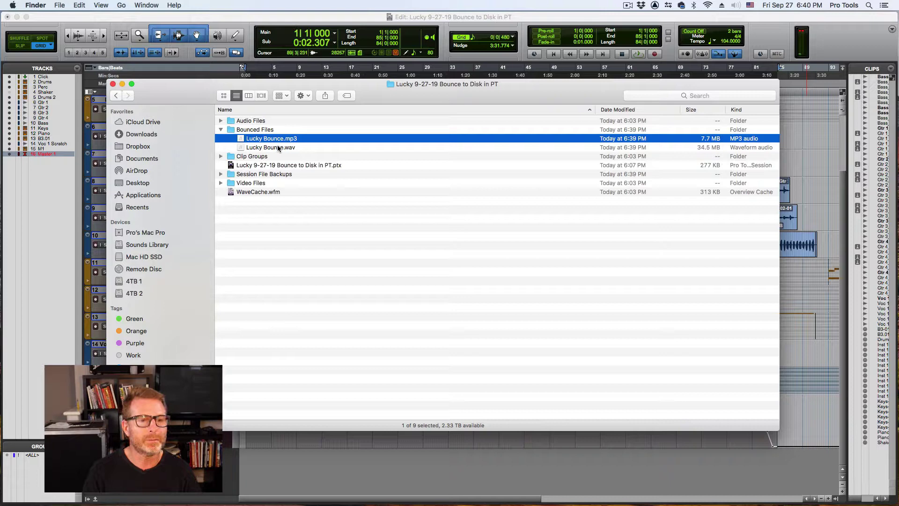
pyautogui.press('space')
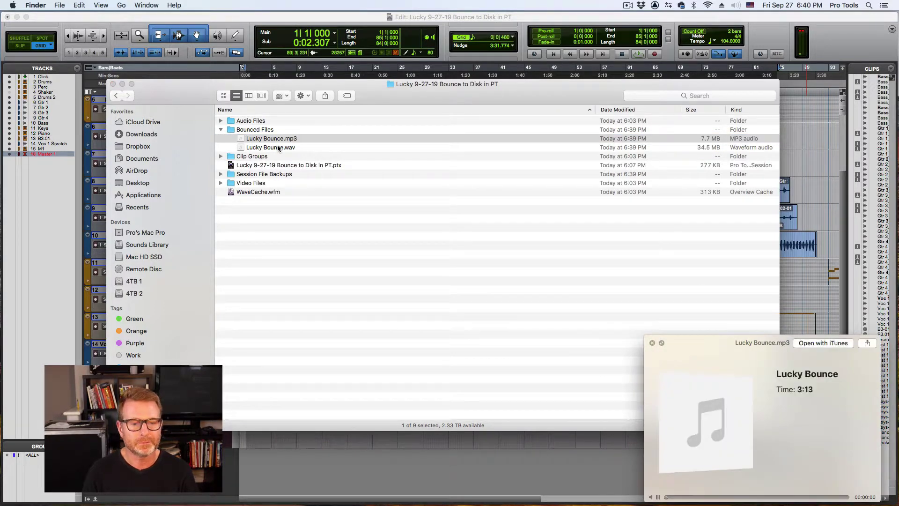
pyautogui.press('space')
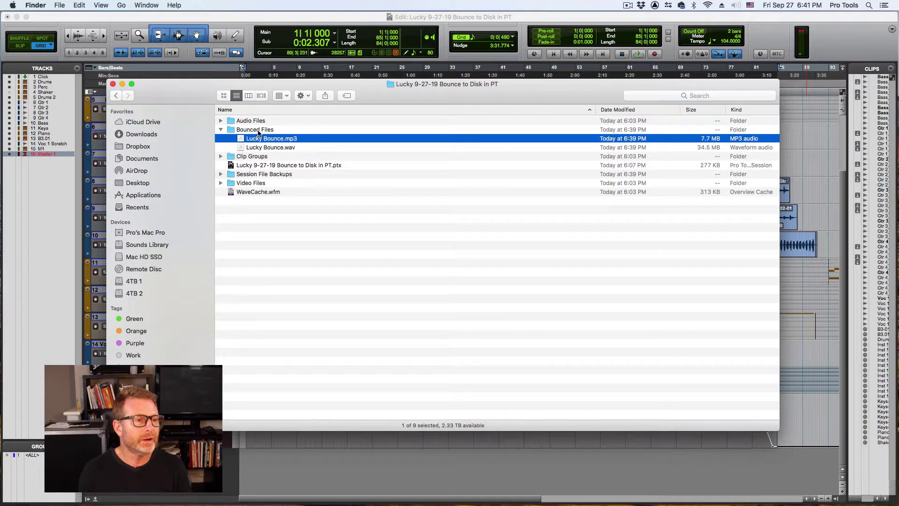
# - Leave the Finder listing of the bounced files and return to the Pro Tools Edit window
pyautogui.click(833, 37)
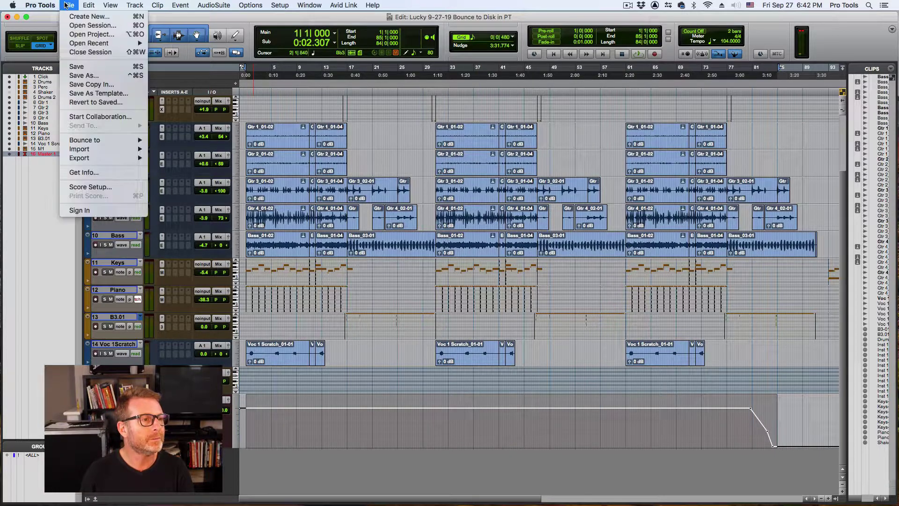
pyautogui.moveTo(102, 141)
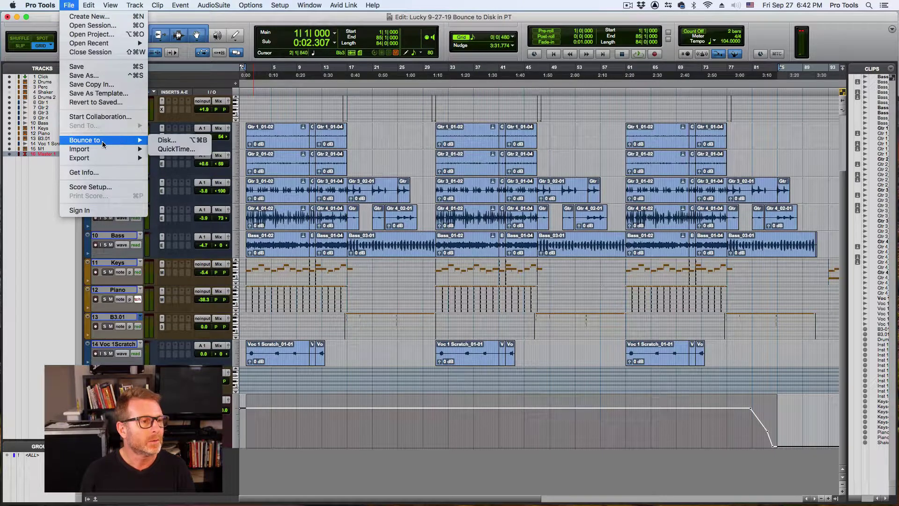
pyautogui.click(160, 140)
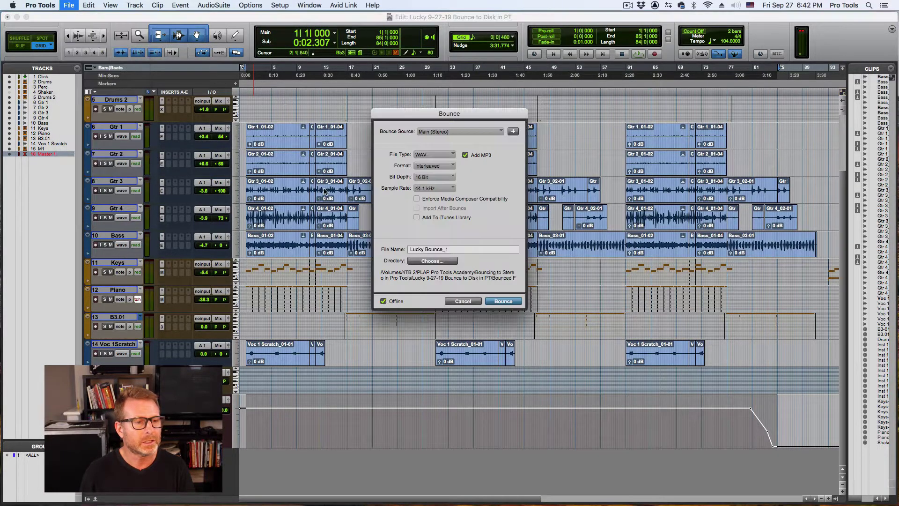
pyautogui.click(436, 156)
pyautogui.click(436, 141)
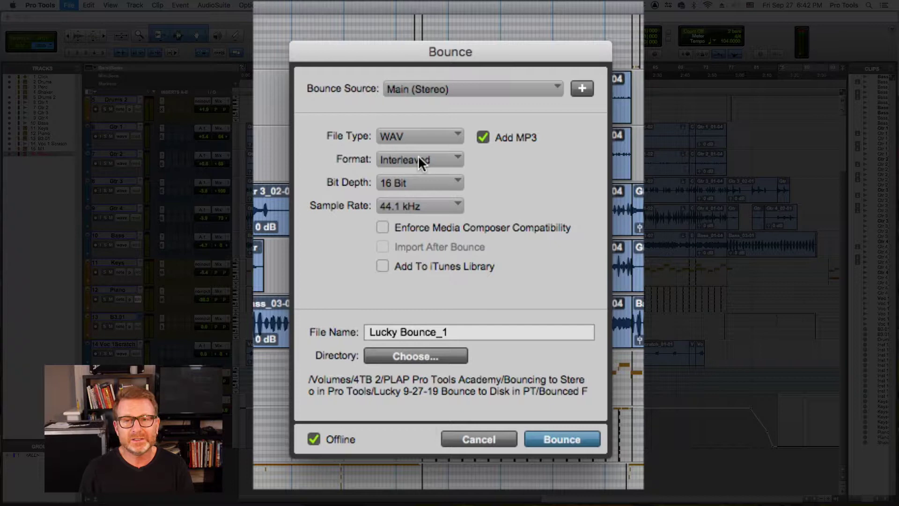
pyautogui.click(423, 182)
pyautogui.click(439, 204)
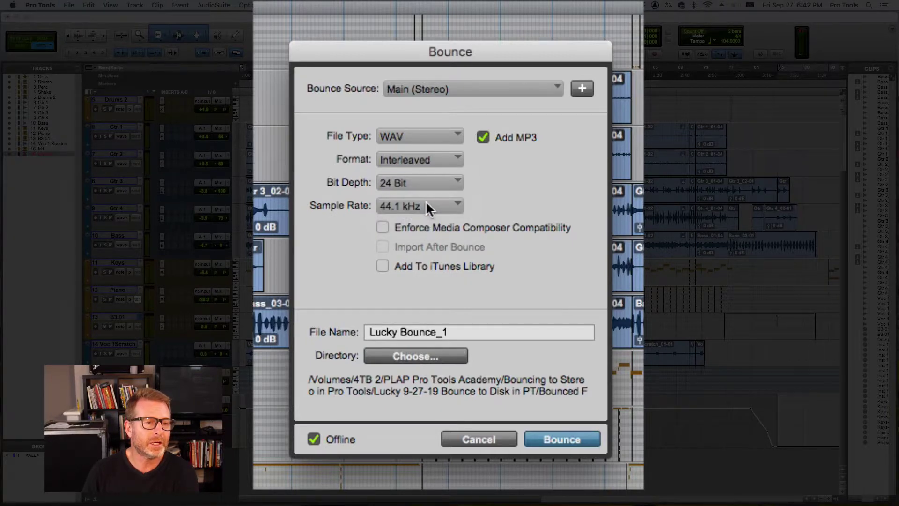
pyautogui.click(427, 206)
pyautogui.click(443, 222)
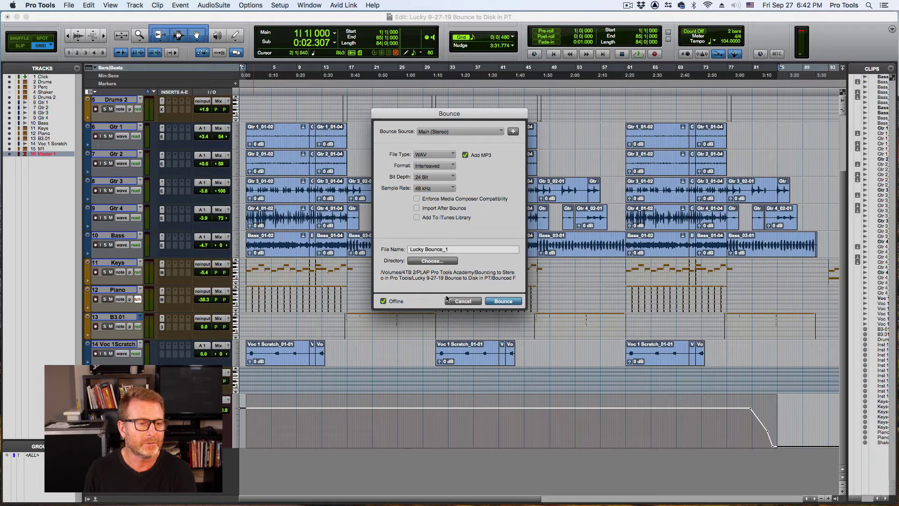
pyautogui.click(461, 303)
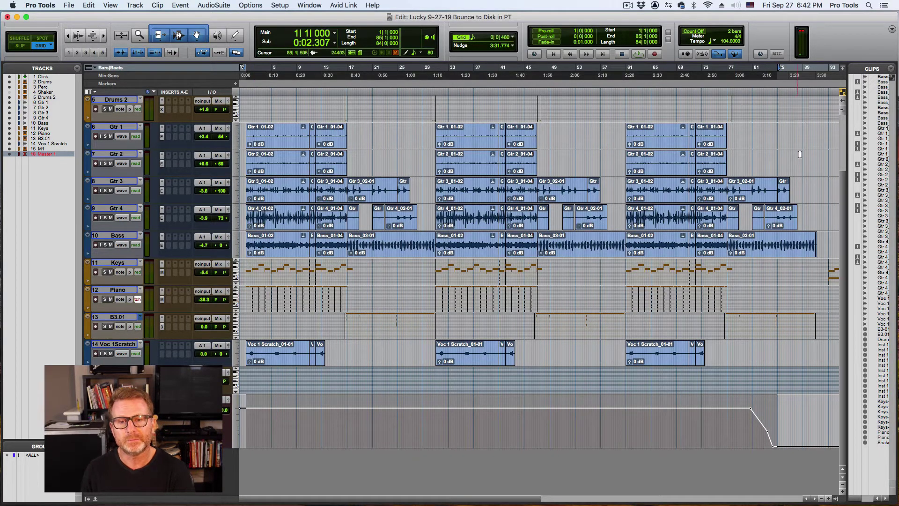